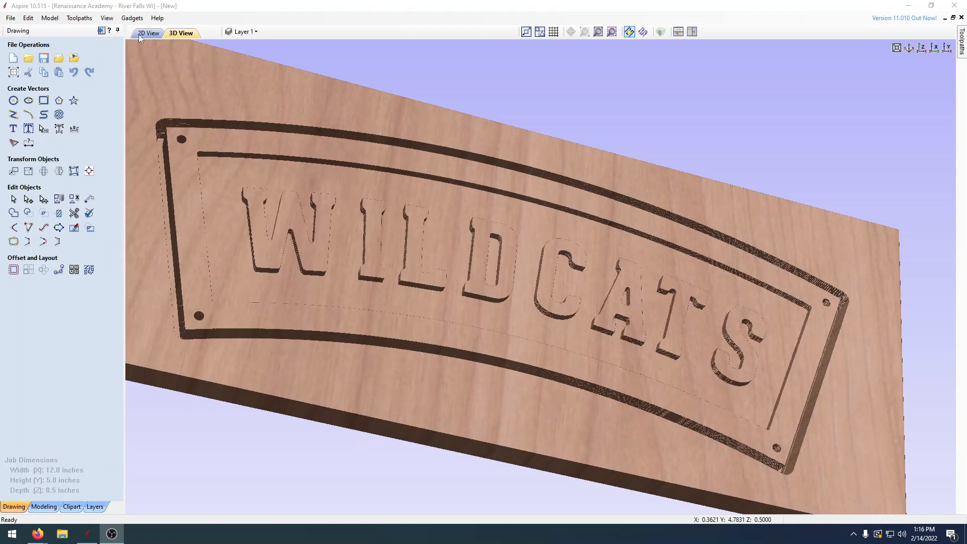
Step: Discard the changes to the current file and create a new single-sided job 12 x 5 inches and 0.5 inch thick, zeroed on the machine bed
{"action": "left_click", "coordinate": [11, 18]}
{"action": "left_click", "coordinate": [23, 29]}
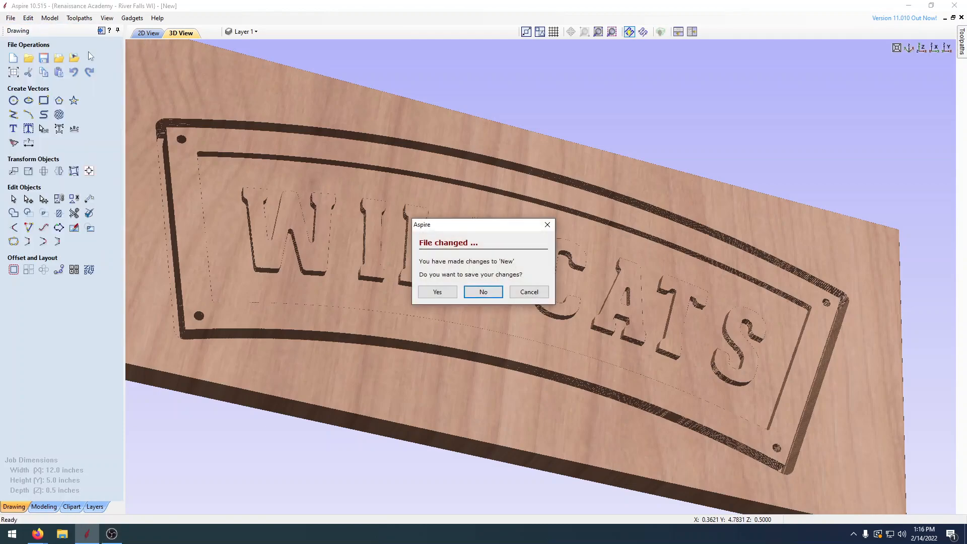
{"action": "left_click", "coordinate": [483, 292]}
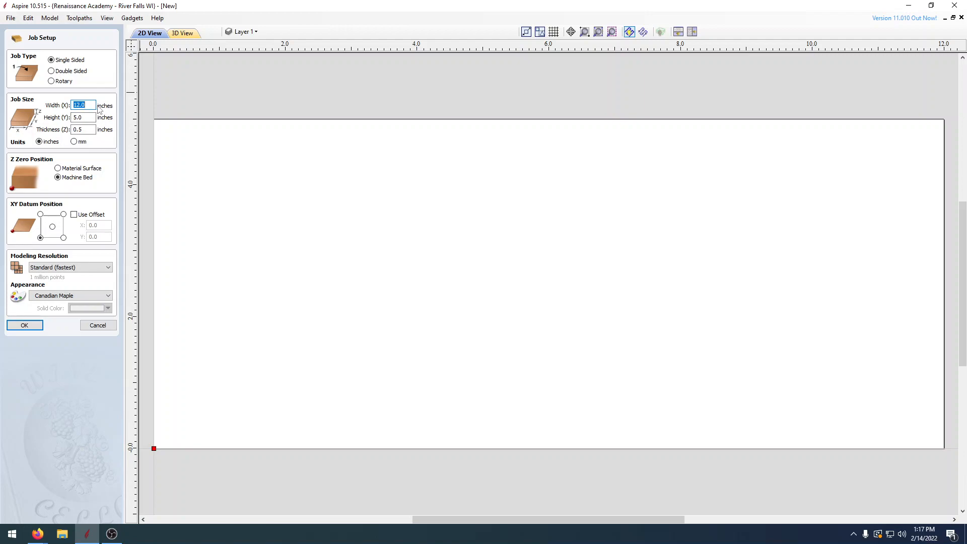
{"action": "key", "text": "Tab"}
{"action": "key", "text": "Tab"}
{"action": "left_click", "coordinate": [25, 326]}
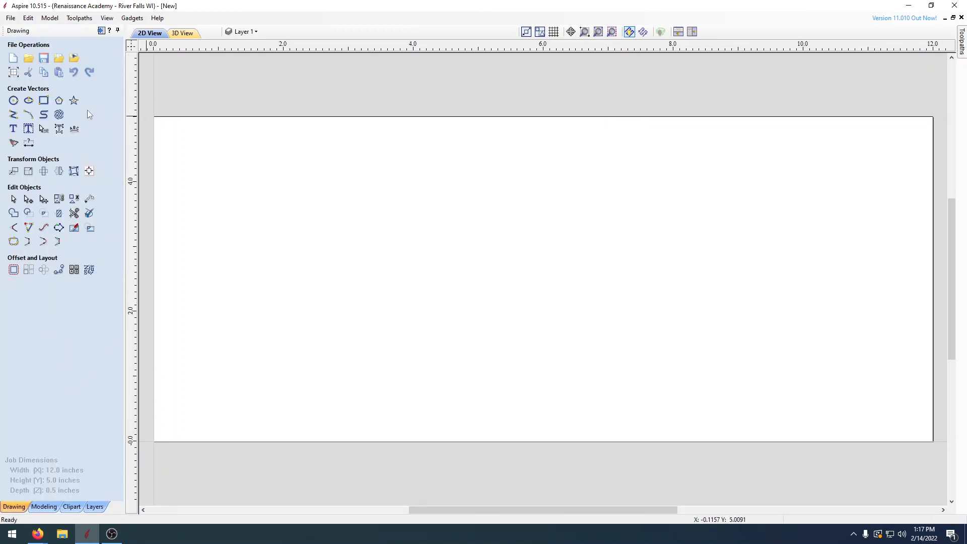
Step: Create a three-point arc from X 1.0, Y 3.5 to X 11.0, Y 3.5 with a height of 0.75 inch
{"action": "left_click", "coordinate": [34, 119]}
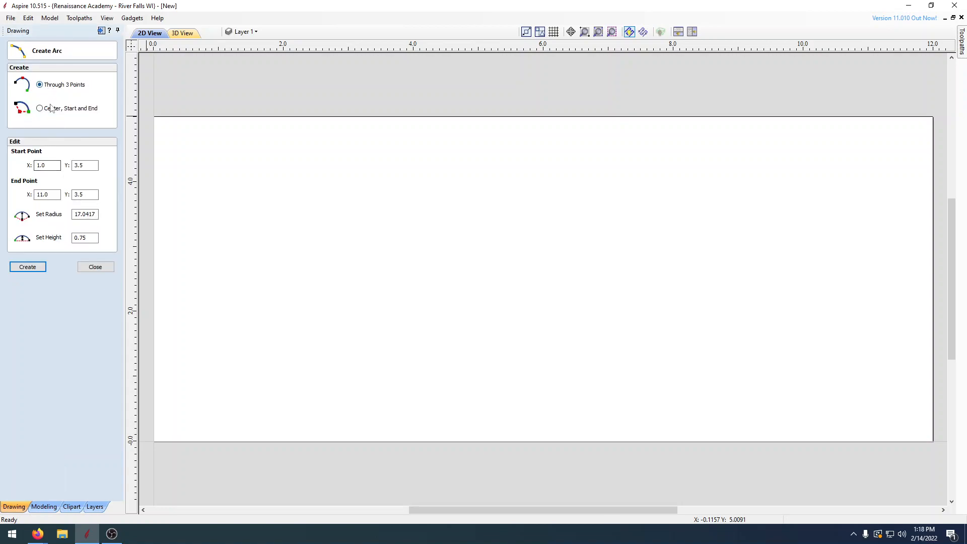
{"action": "double_click", "coordinate": [54, 166]}
{"action": "left_click", "coordinate": [80, 165]}
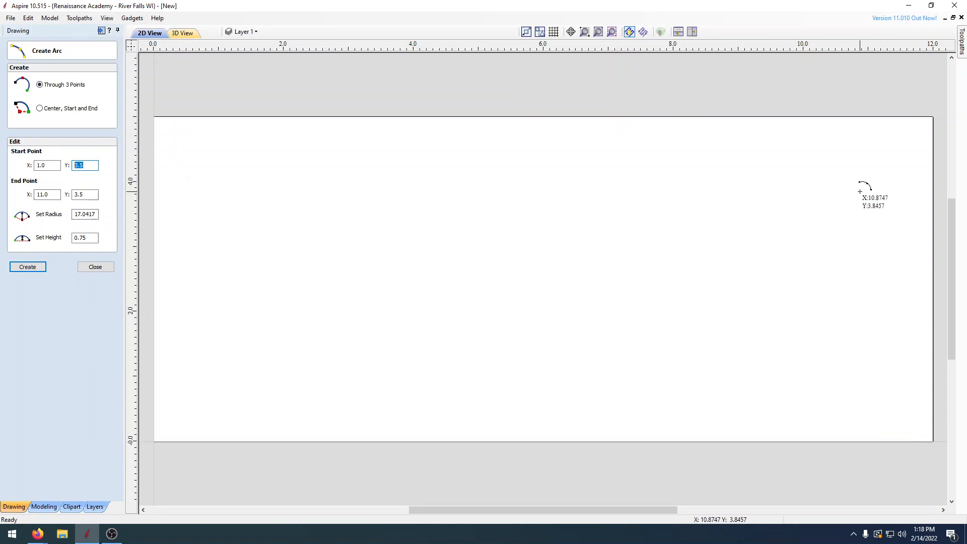
{"action": "left_click", "coordinate": [82, 237]}
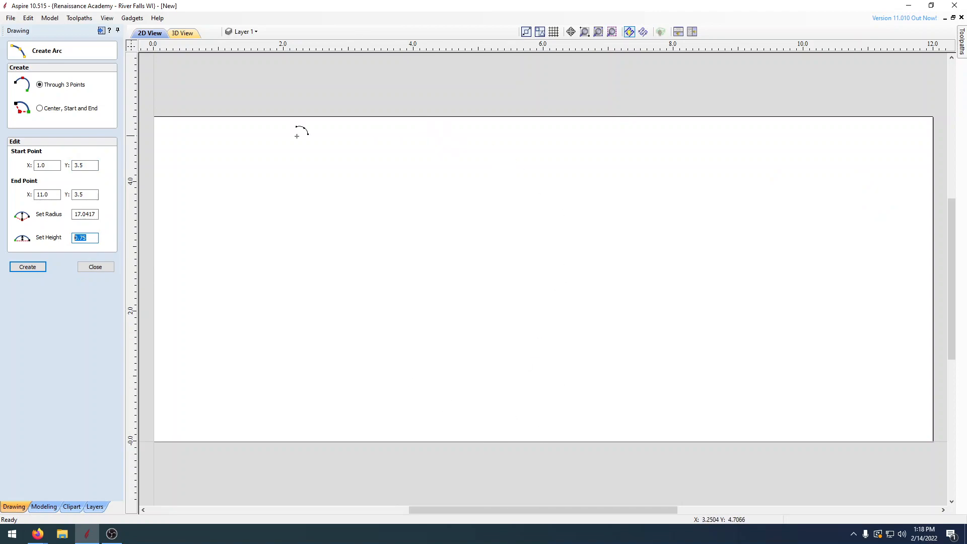
{"action": "left_click", "coordinate": [35, 270]}
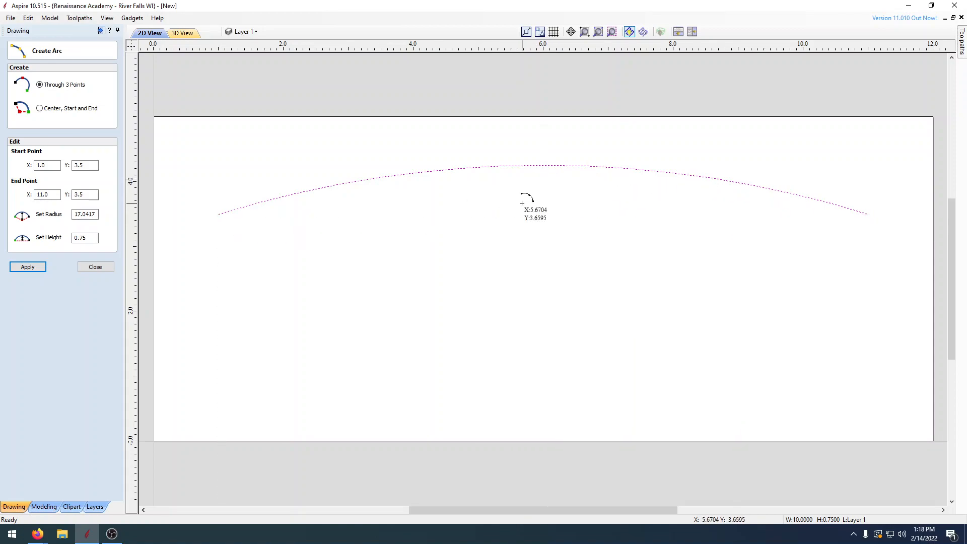
{"action": "left_click", "coordinate": [106, 267]}
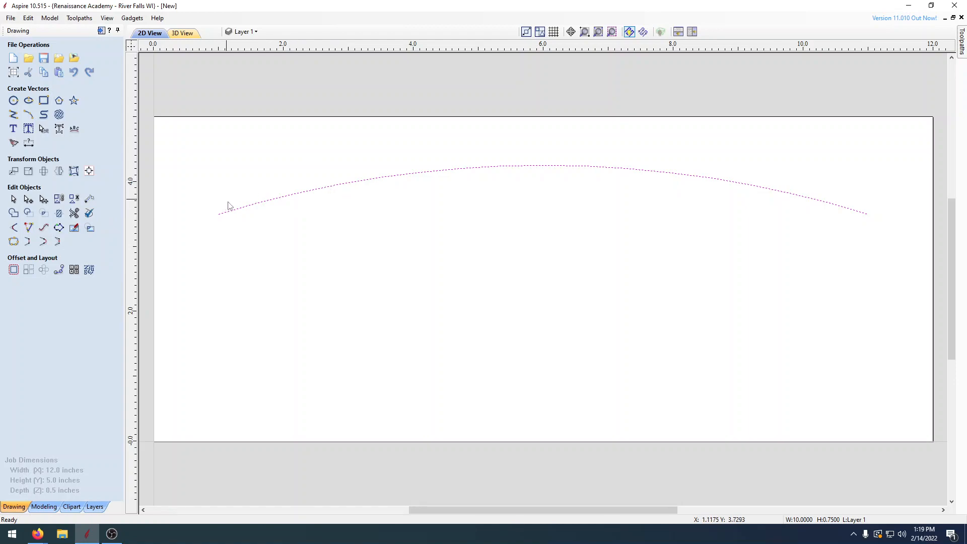
Step: Offset the arc outwards/right by 3 inches while keeping the original
{"action": "left_click", "coordinate": [13, 272]}
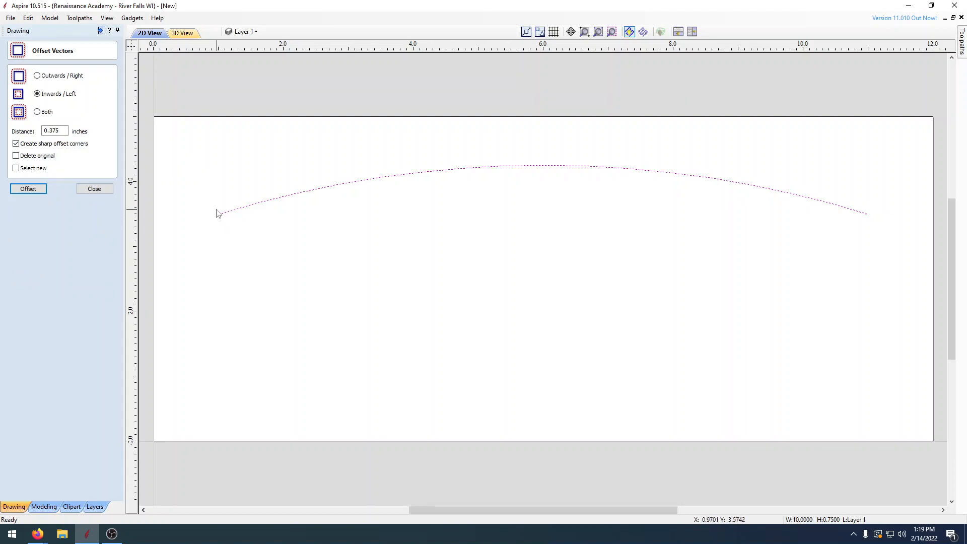
{"action": "left_click", "coordinate": [39, 77]}
{"action": "double_click", "coordinate": [53, 131]}
{"action": "type", "text": "3"}
{"action": "left_click", "coordinate": [30, 191]}
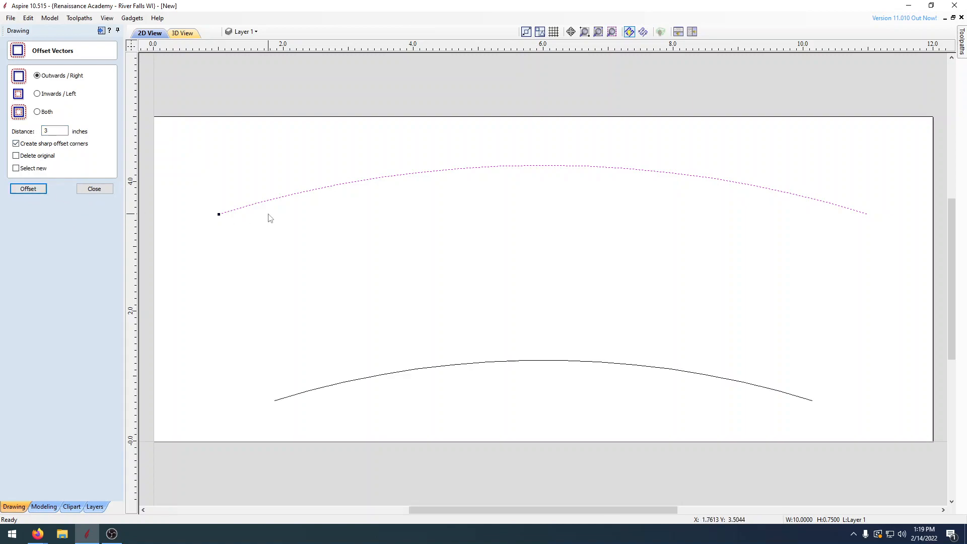
{"action": "left_click", "coordinate": [86, 189]}
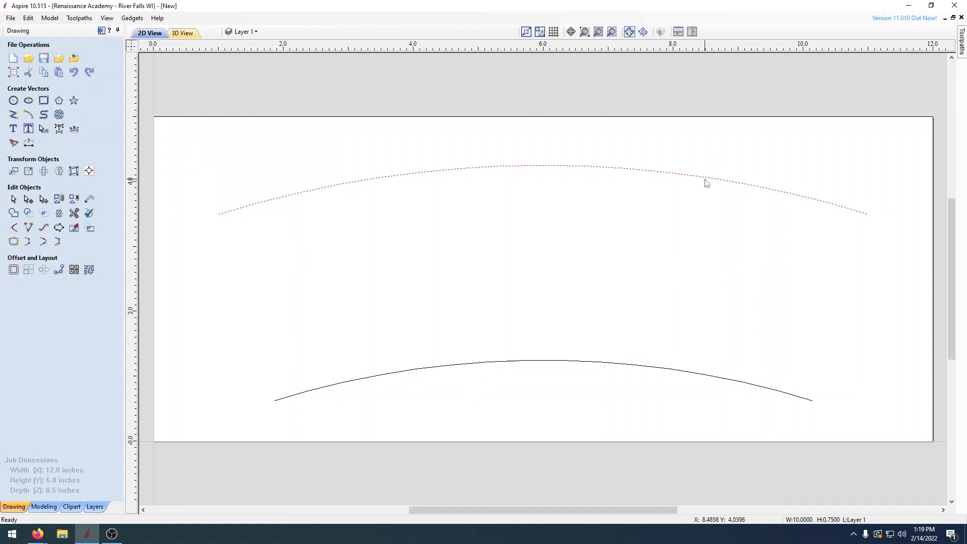
Step: Join the upper and lower arcs with straight lines at both ends into a closed outline
{"action": "left_click", "coordinate": [595, 365], "text": "shift"}
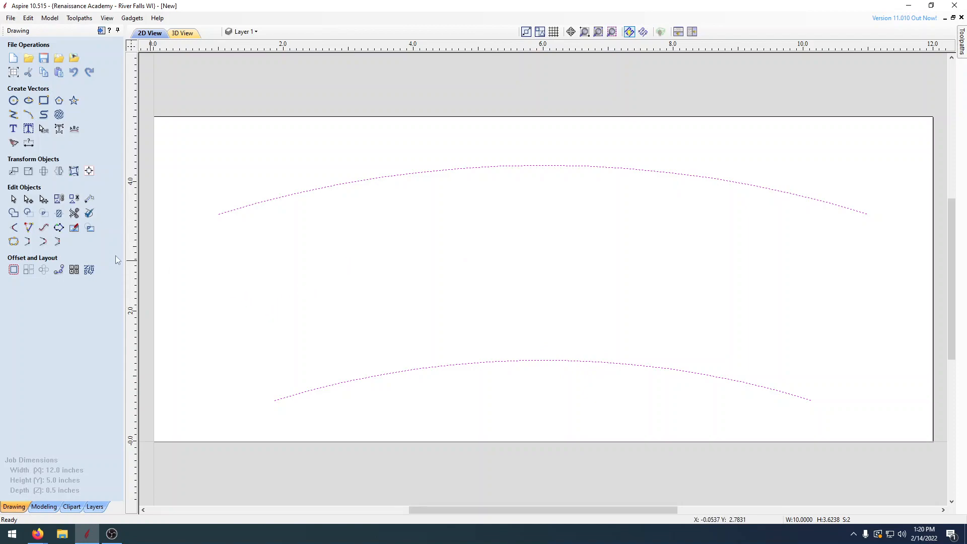
{"action": "left_click", "coordinate": [29, 243]}
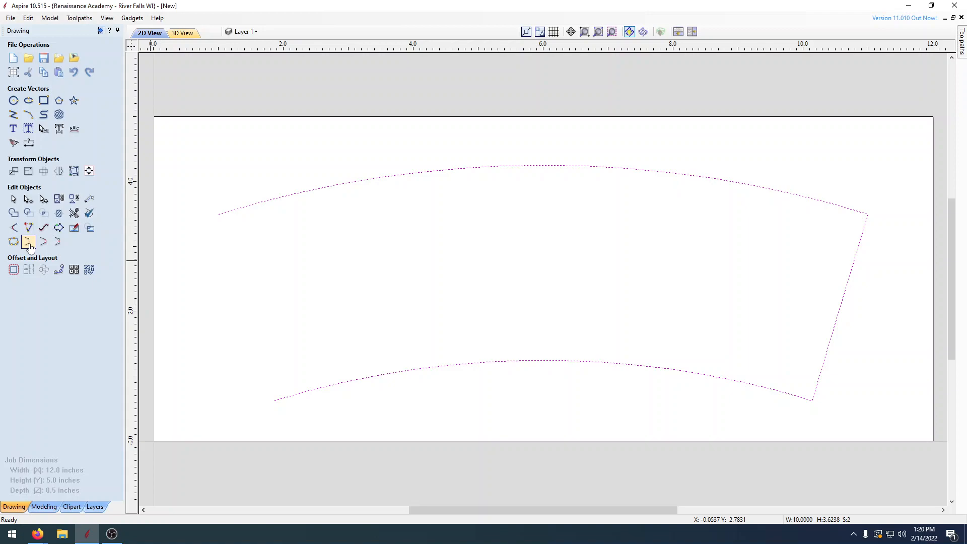
{"action": "left_click", "coordinate": [32, 245]}
Step: Offset the closed arched outline inwards by .375 inch with sharp corners
{"action": "left_click", "coordinate": [13, 271]}
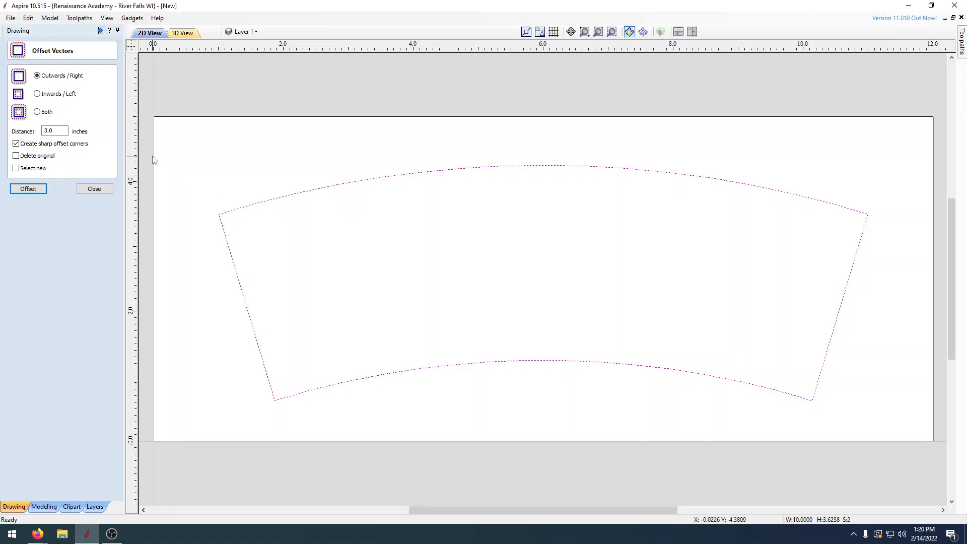
{"action": "left_click", "coordinate": [37, 94]}
{"action": "left_click_drag", "start_coordinate": [66, 131], "coordinate": [31, 133]}
{"action": "left_click", "coordinate": [37, 191]}
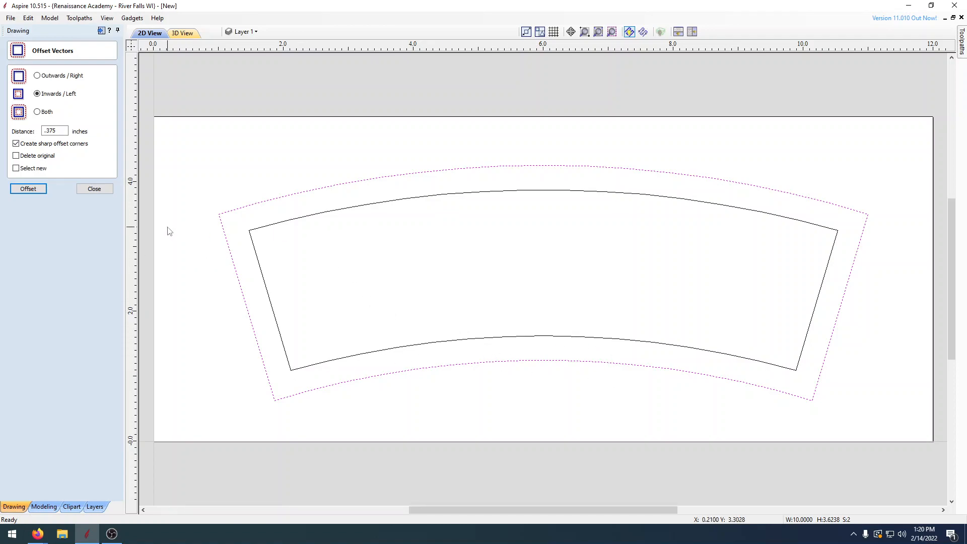
Step: Turn off sharp offset corners and delete the inner offset outline
{"action": "left_click", "coordinate": [15, 144]}
{"action": "left_click", "coordinate": [281, 224]}
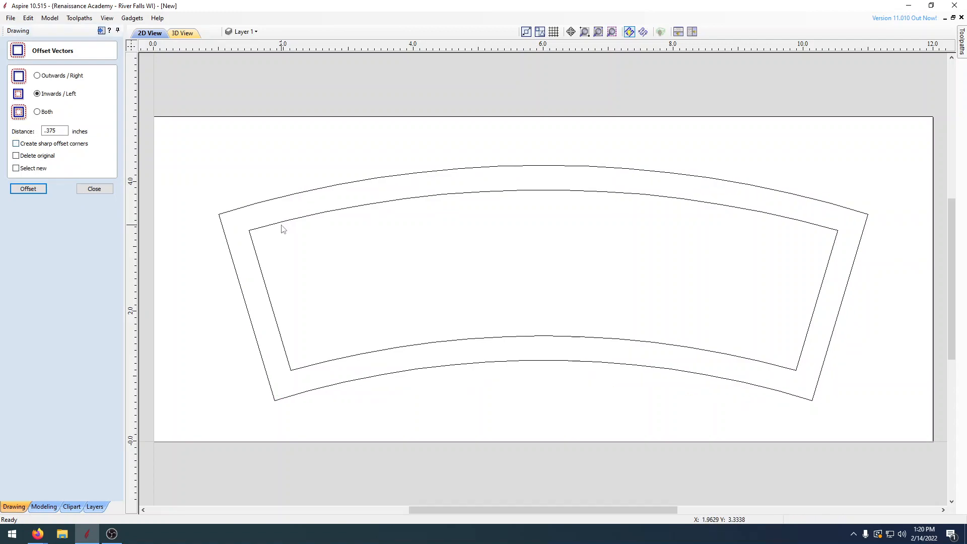
{"action": "left_click", "coordinate": [274, 225]}
{"action": "key", "text": "Delete"}
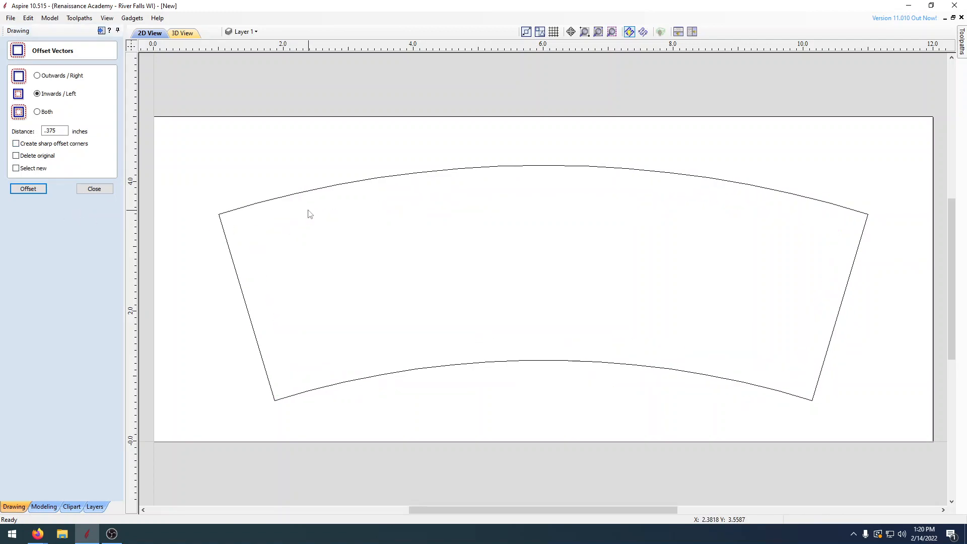
Step: Try the .375 inch inward offset of the outer outline without sharp corners and delete the resulting inner outline
{"action": "left_click", "coordinate": [300, 192]}
{"action": "left_click", "coordinate": [31, 189]}
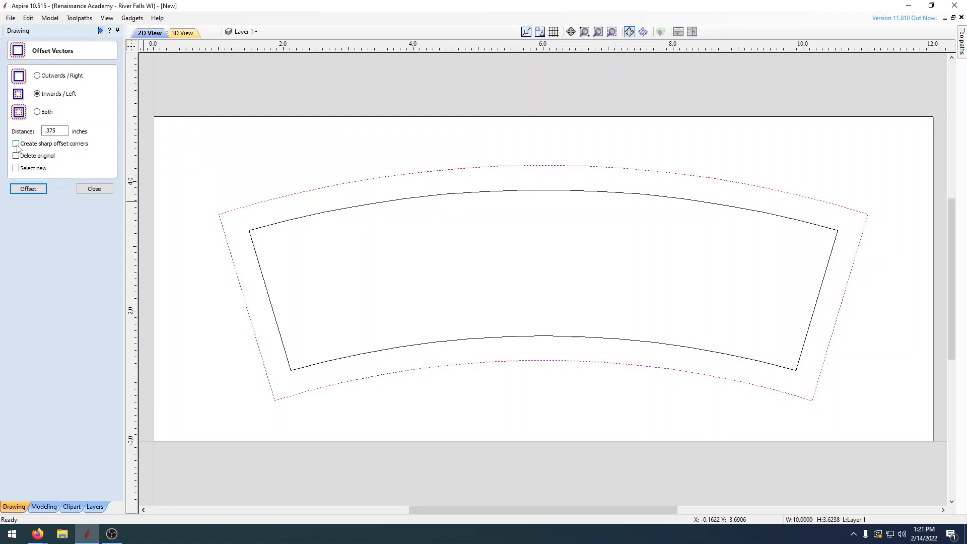
{"action": "left_click", "coordinate": [283, 223]}
{"action": "key", "text": "Delete"}
Step: Turn sharp offset corners back on and offset the outer outline inwards by .375 inch
{"action": "left_click", "coordinate": [17, 144]}
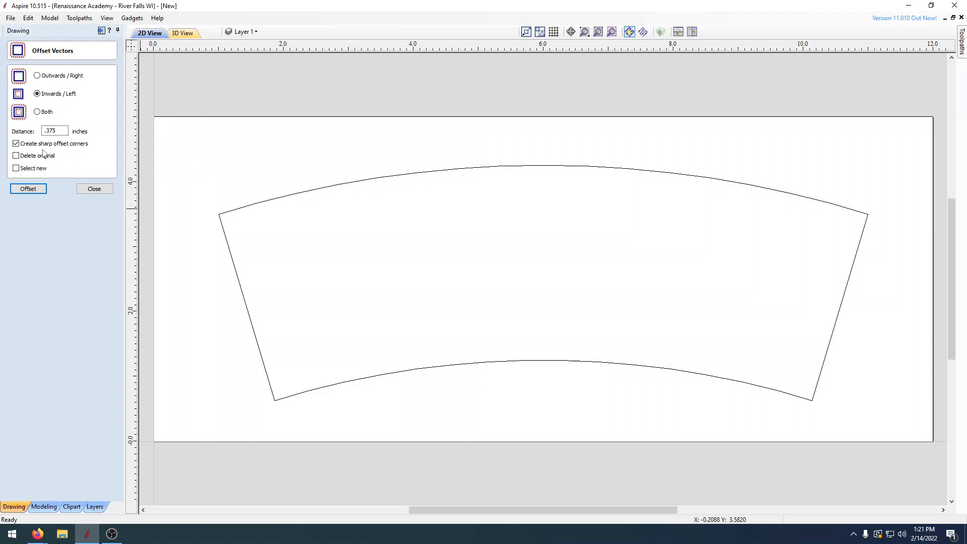
{"action": "left_click", "coordinate": [28, 189]}
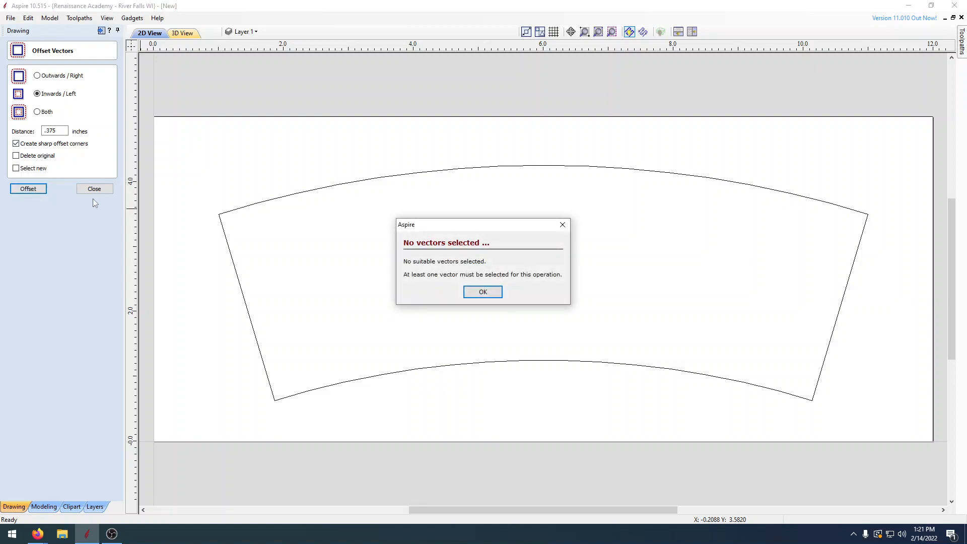
{"action": "left_click", "coordinate": [483, 292]}
{"action": "left_click", "coordinate": [387, 176]}
{"action": "left_click", "coordinate": [25, 191]}
{"action": "left_click", "coordinate": [97, 191]}
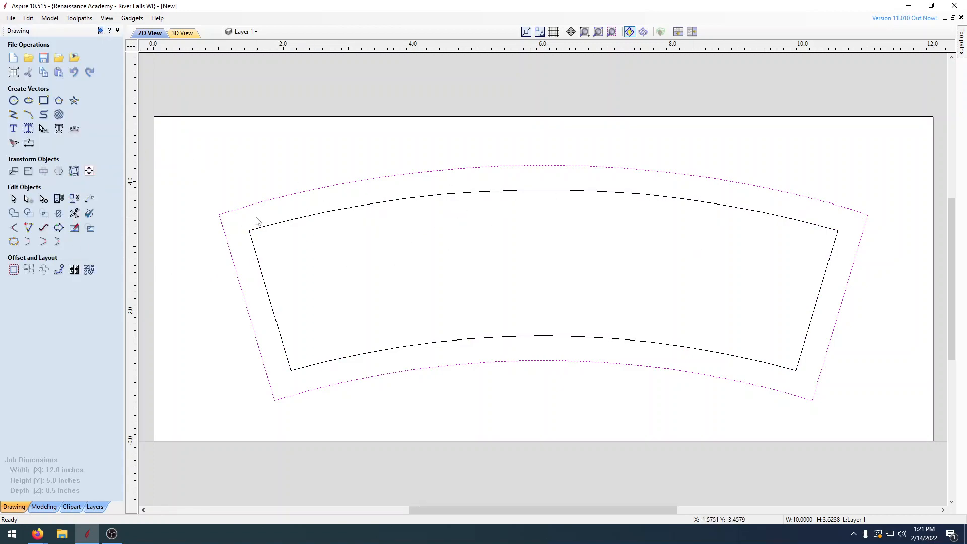
{"action": "left_click", "coordinate": [205, 290]}
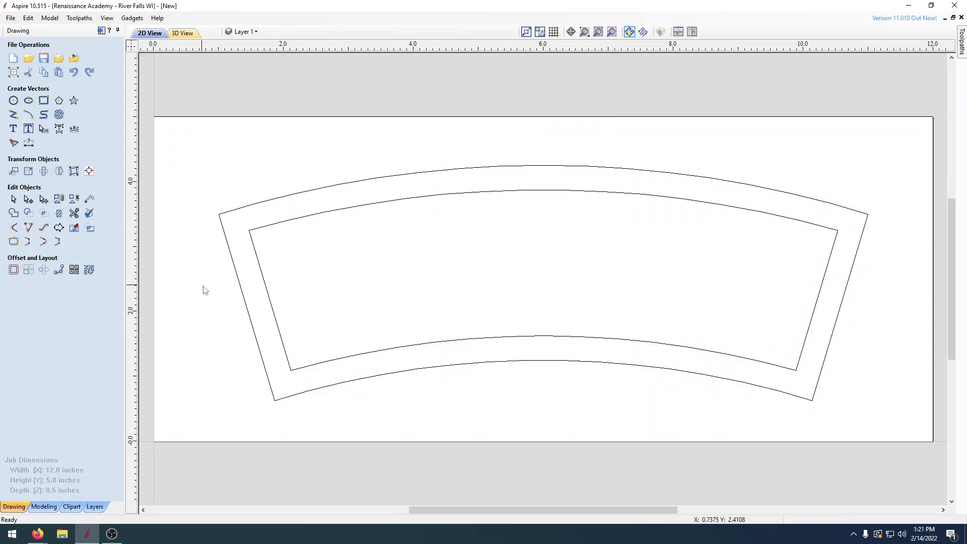
Step: Draw a .125 inch diameter circle midway between the outer and inner outlines at the plaque's upper-left corner
{"action": "left_click", "coordinate": [13, 100]}
{"action": "double_click", "coordinate": [45, 122]}
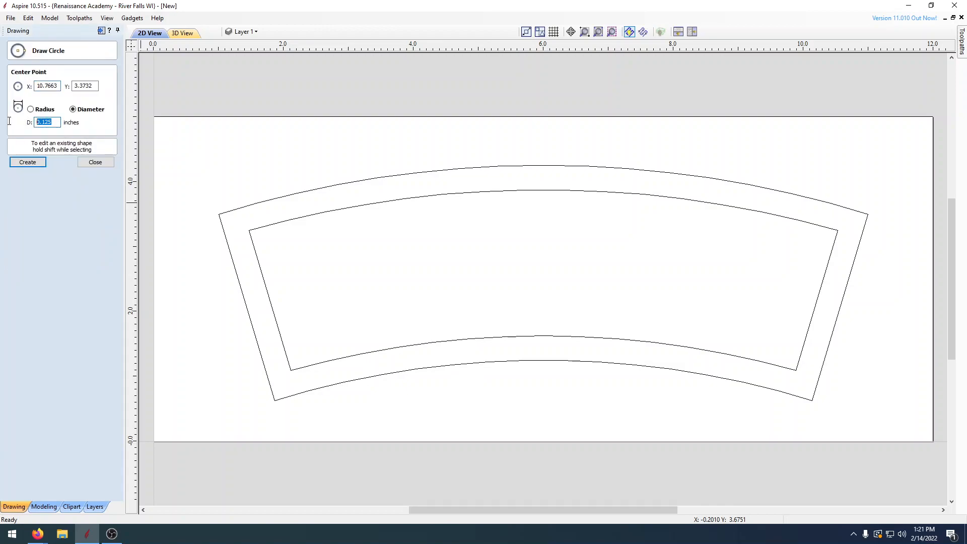
{"action": "type", "text": ".1"}
{"action": "scroll", "coordinate": [241, 237], "scroll_direction": "up", "scroll_amount": 3}
{"action": "scroll", "coordinate": [229, 216], "scroll_direction": "down", "scroll_amount": 2}
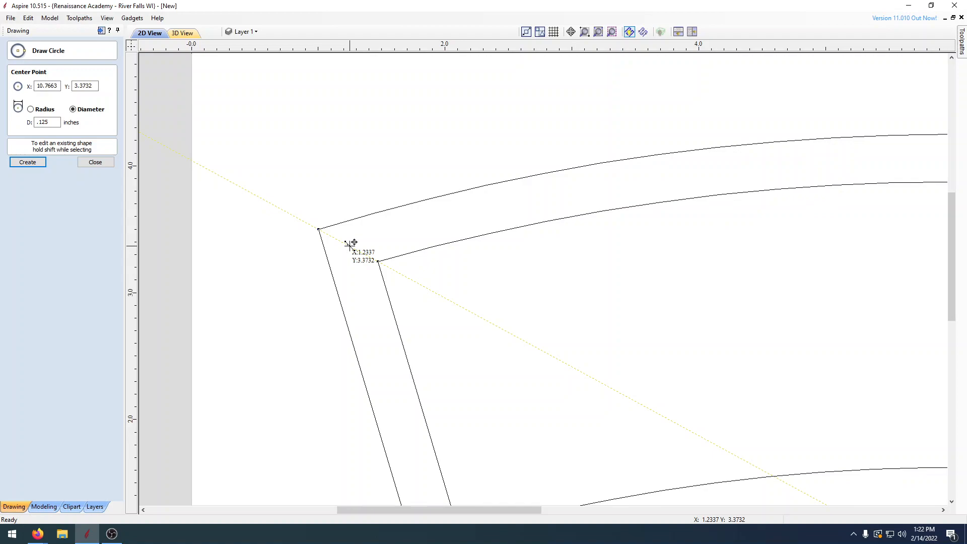
{"action": "left_click", "coordinate": [354, 243]}
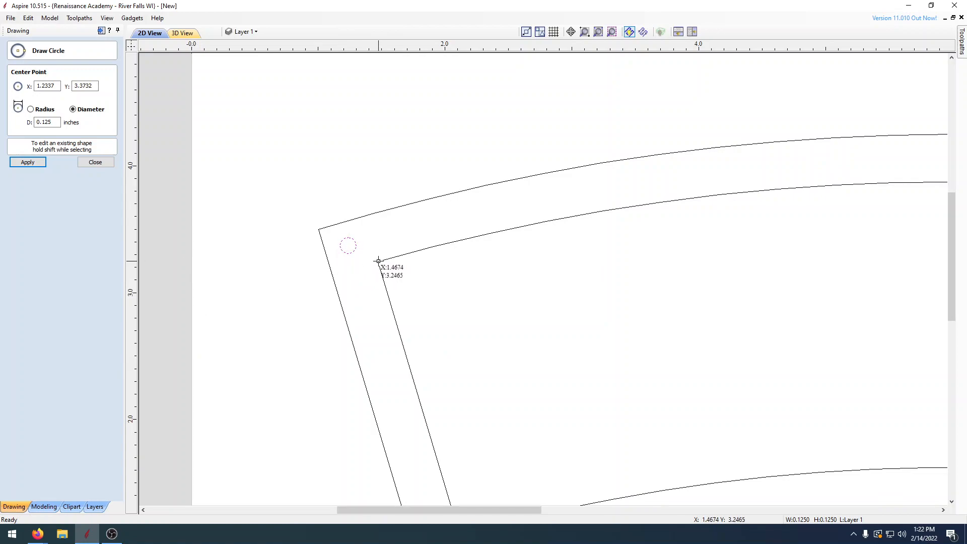
Step: Place 0.125 inch circles midway between the two outlines at the plaque's lower-left, lower-right and upper-right corners
{"action": "middle_click_drag", "start_coordinate": [440, 324], "coordinate": [373, 90]}
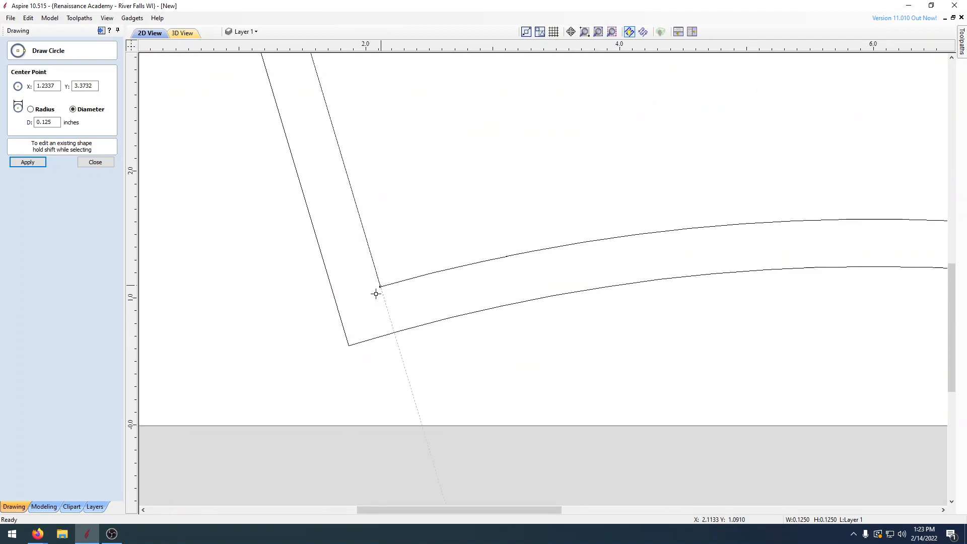
{"action": "left_click", "coordinate": [364, 314]}
{"action": "scroll", "coordinate": [361, 335], "scroll_direction": "down", "scroll_amount": 3}
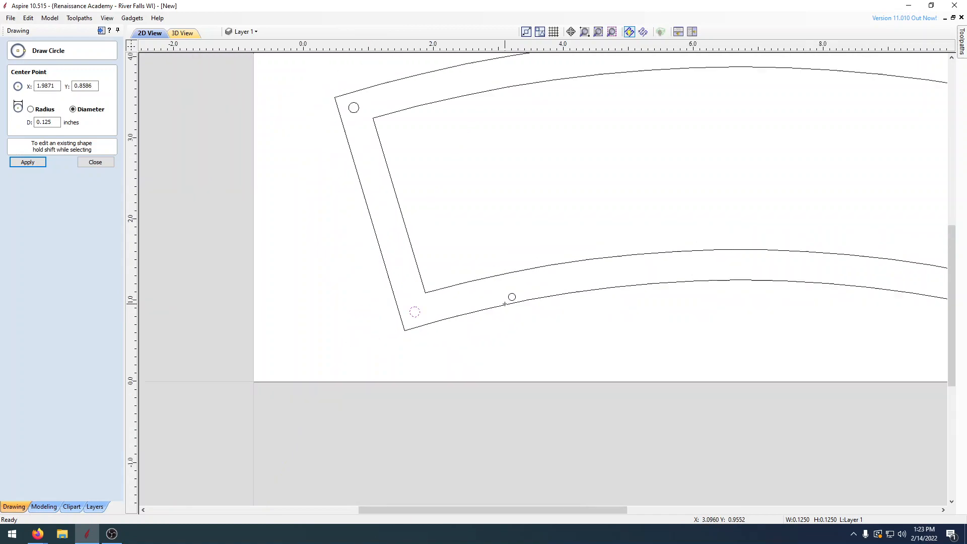
{"action": "scroll", "coordinate": [509, 352], "scroll_direction": "up", "scroll_amount": 3}
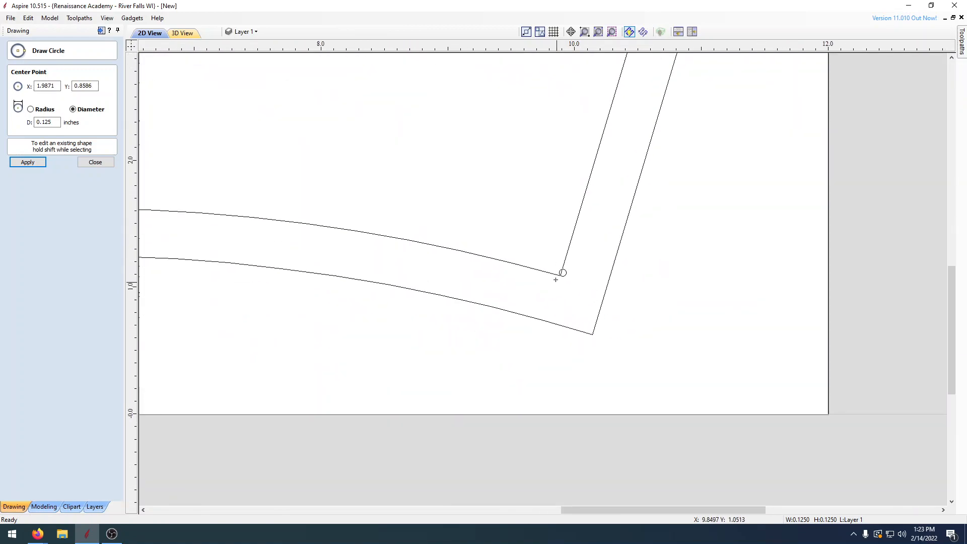
{"action": "left_click", "coordinate": [576, 301]}
{"action": "scroll", "coordinate": [602, 246], "scroll_direction": "down", "scroll_amount": 2}
{"action": "scroll", "coordinate": [564, 285], "scroll_direction": "up", "scroll_amount": 2}
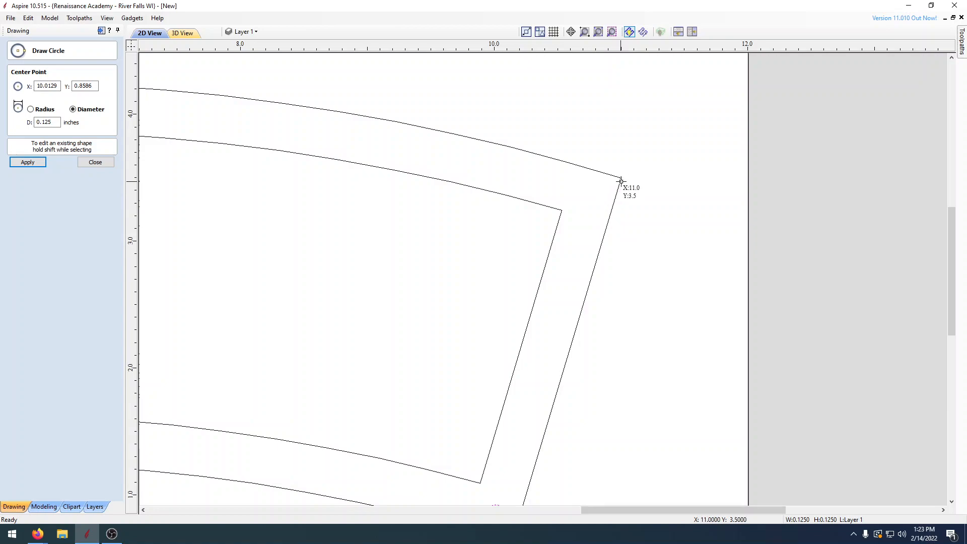
{"action": "left_click", "coordinate": [592, 195]}
{"action": "scroll", "coordinate": [529, 227], "scroll_direction": "down", "scroll_amount": 3}
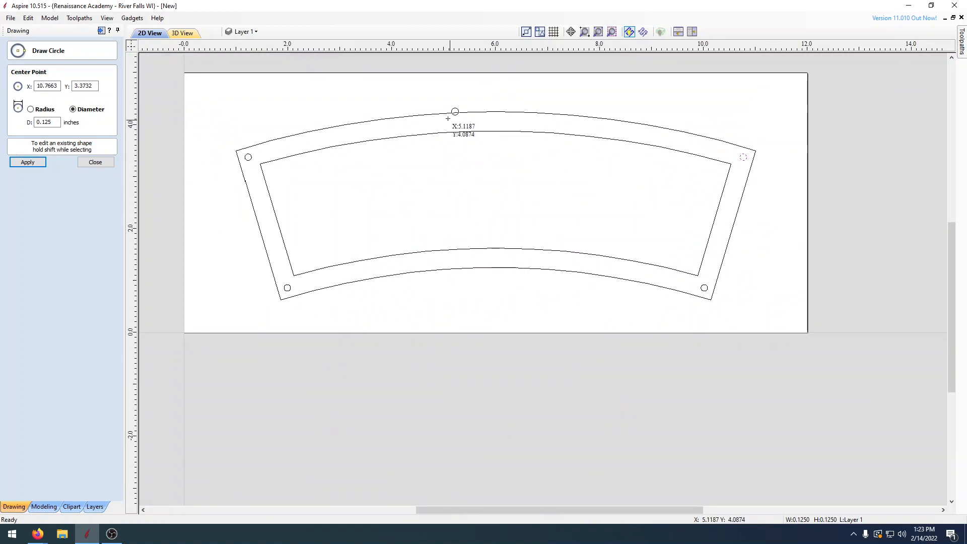
{"action": "left_click", "coordinate": [96, 162]}
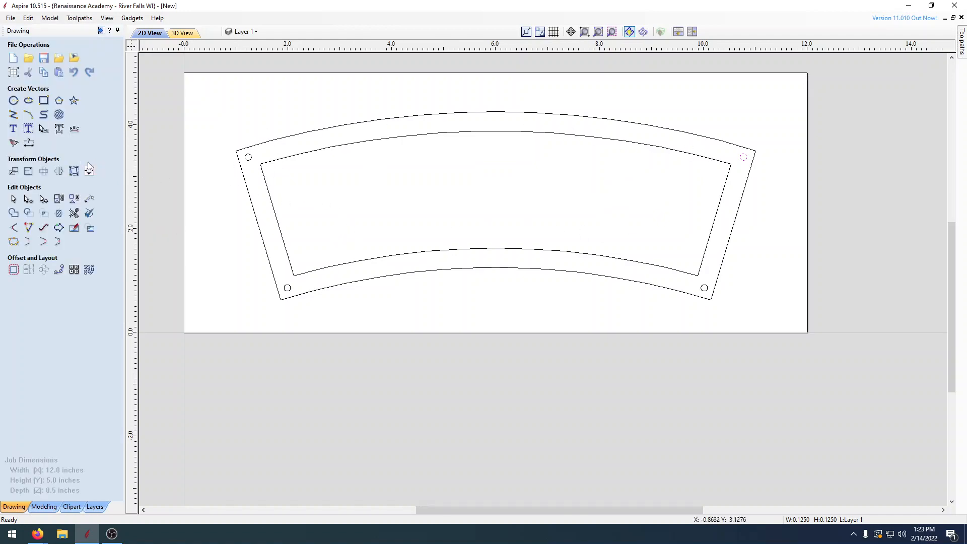
Step: Start a new text object, browse the TrueType fonts and choose Geared Slab Extrabold
{"action": "left_click", "coordinate": [13, 129]}
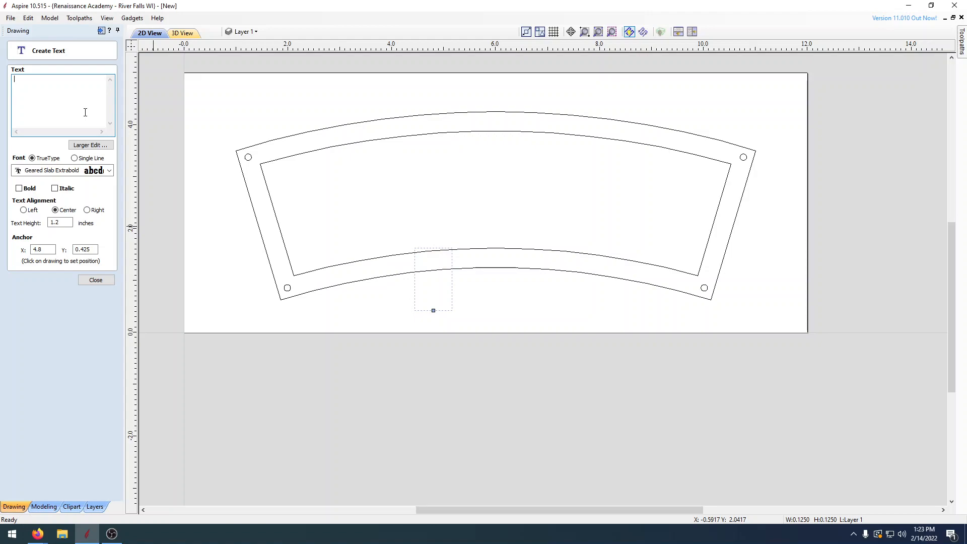
{"action": "left_click_drag", "start_coordinate": [65, 222], "coordinate": [31, 221]}
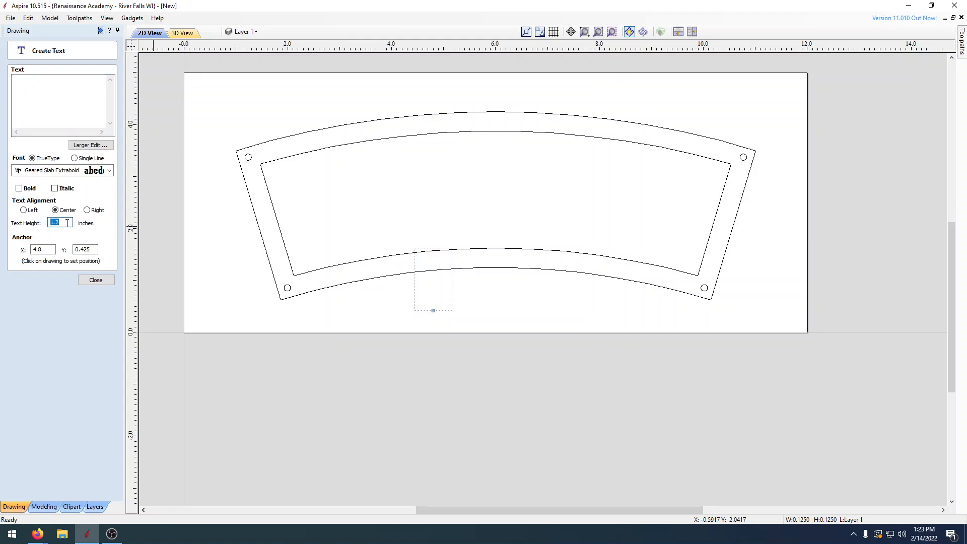
{"action": "left_click", "coordinate": [55, 97]}
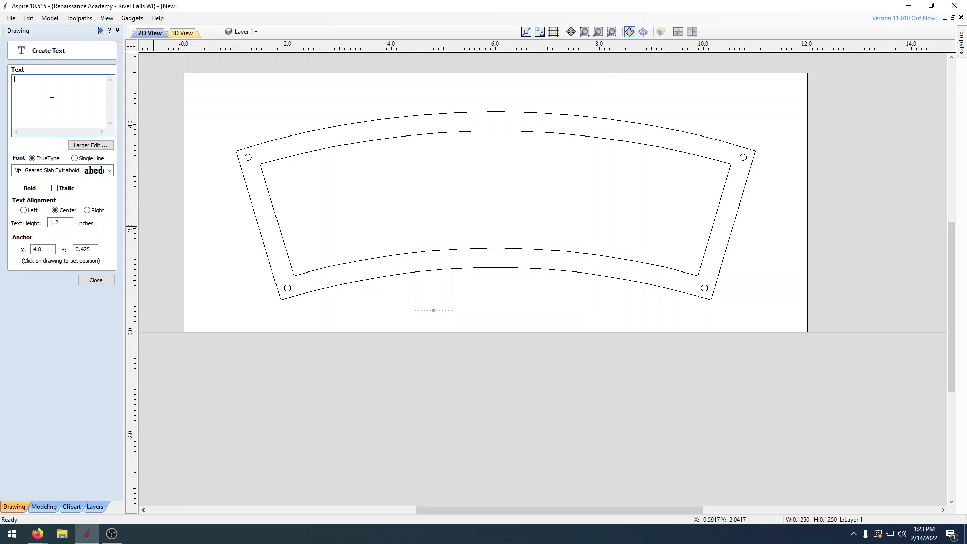
{"action": "left_click", "coordinate": [110, 170]}
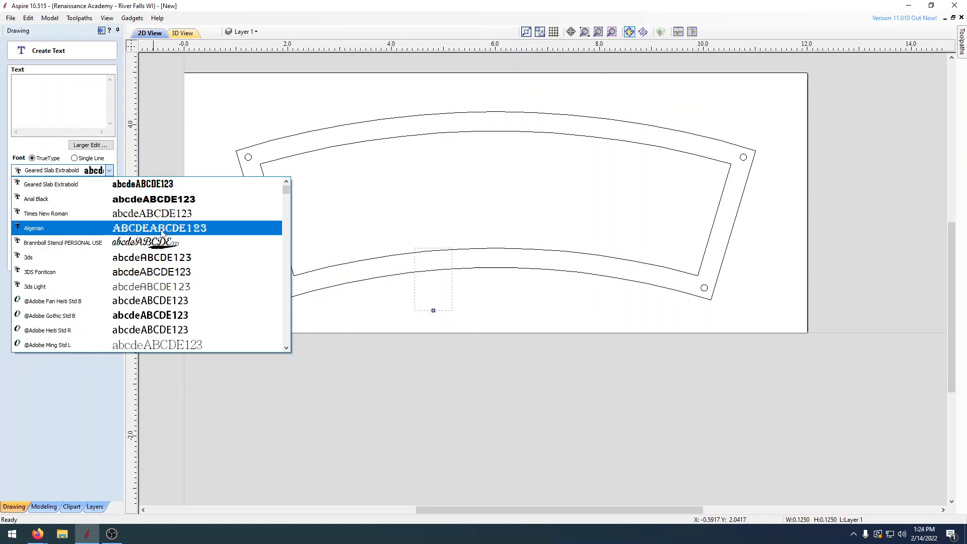
{"action": "scroll", "coordinate": [206, 281], "scroll_direction": "down", "scroll_amount": 8}
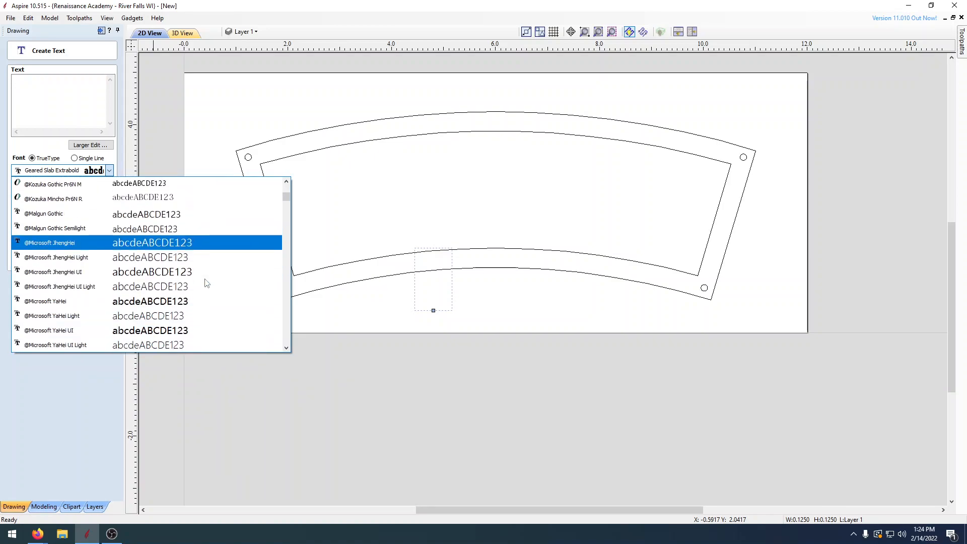
{"action": "scroll", "coordinate": [206, 281], "scroll_direction": "down", "scroll_amount": 3}
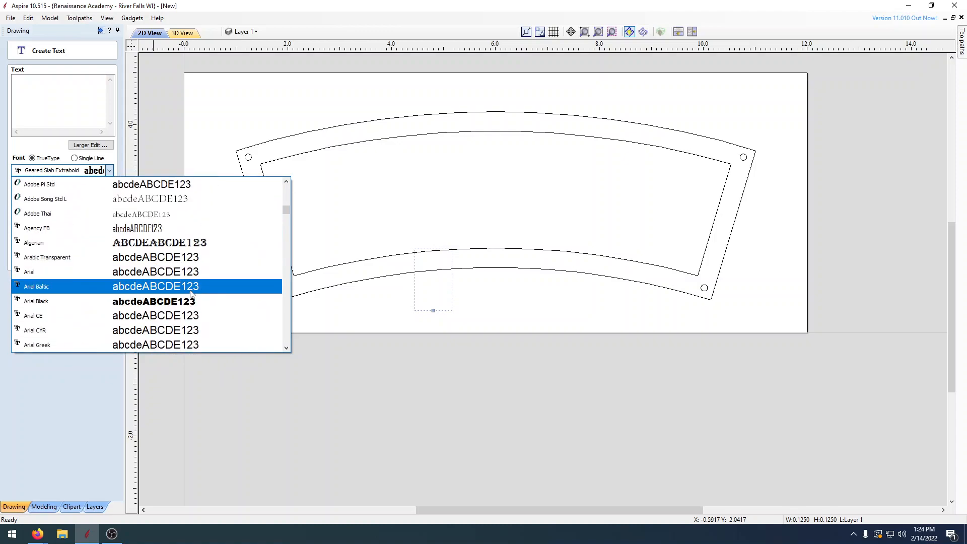
{"action": "scroll", "coordinate": [153, 306], "scroll_direction": "down", "scroll_amount": 4}
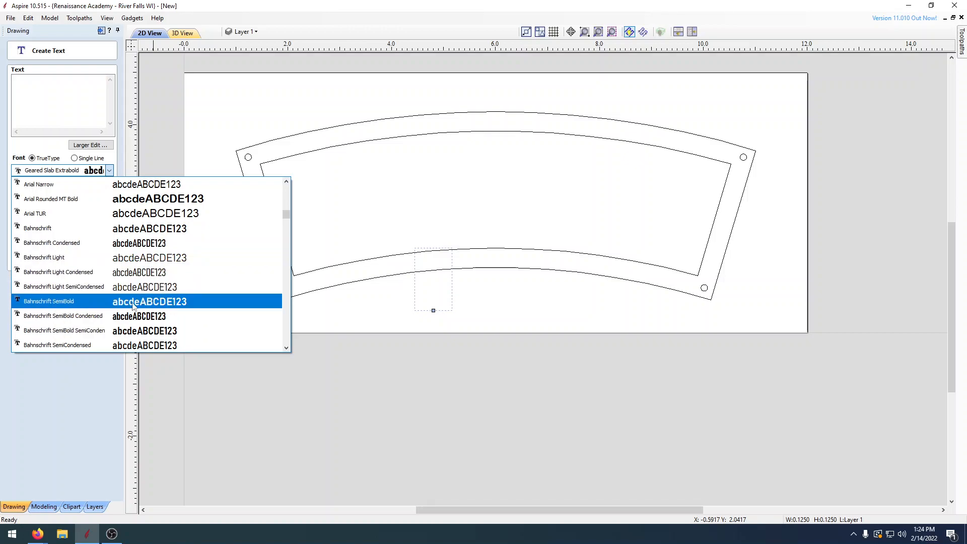
{"action": "scroll", "coordinate": [130, 306], "scroll_direction": "down", "scroll_amount": 5}
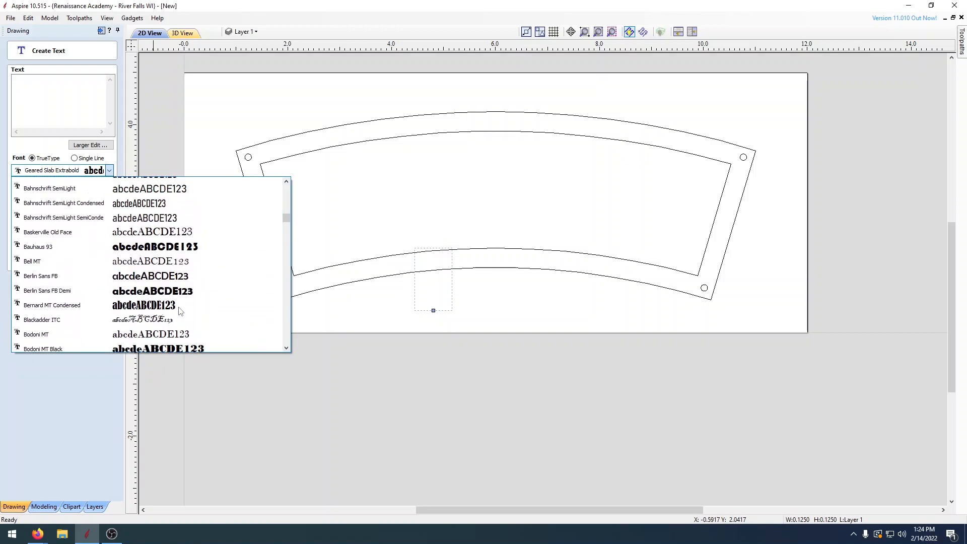
{"action": "scroll", "coordinate": [180, 311], "scroll_direction": "up", "scroll_amount": 2}
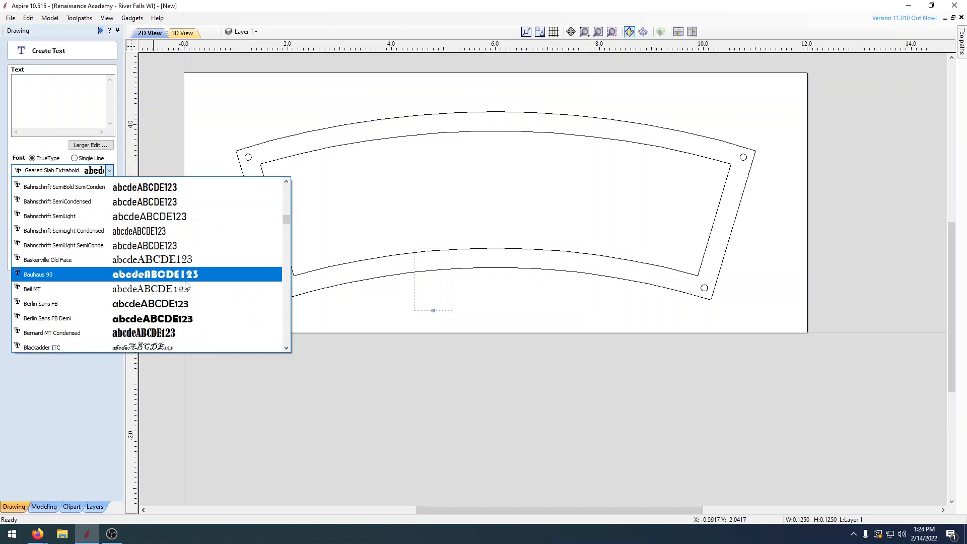
{"action": "scroll", "coordinate": [185, 286], "scroll_direction": "down", "scroll_amount": 5}
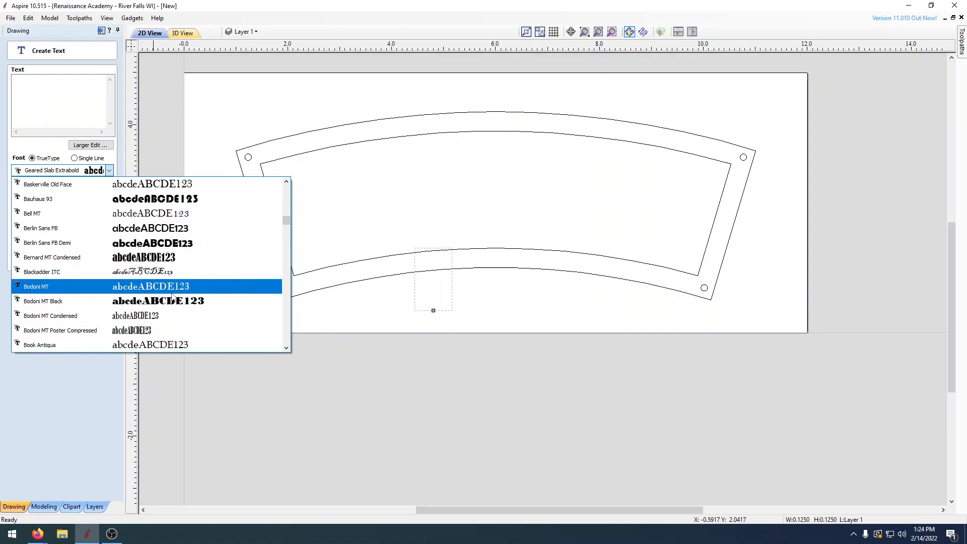
{"action": "scroll", "coordinate": [169, 305], "scroll_direction": "up", "scroll_amount": 20}
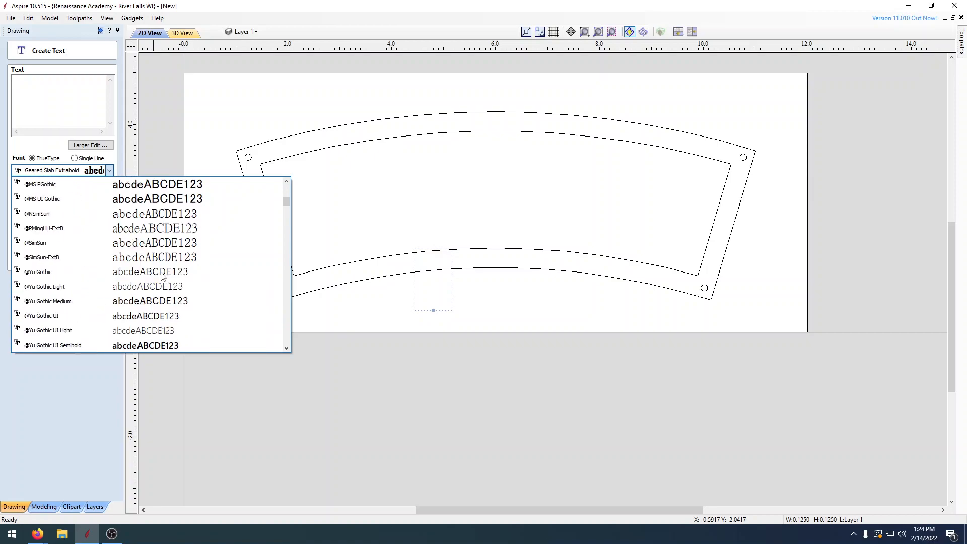
{"action": "scroll", "coordinate": [159, 270], "scroll_direction": "up", "scroll_amount": 2}
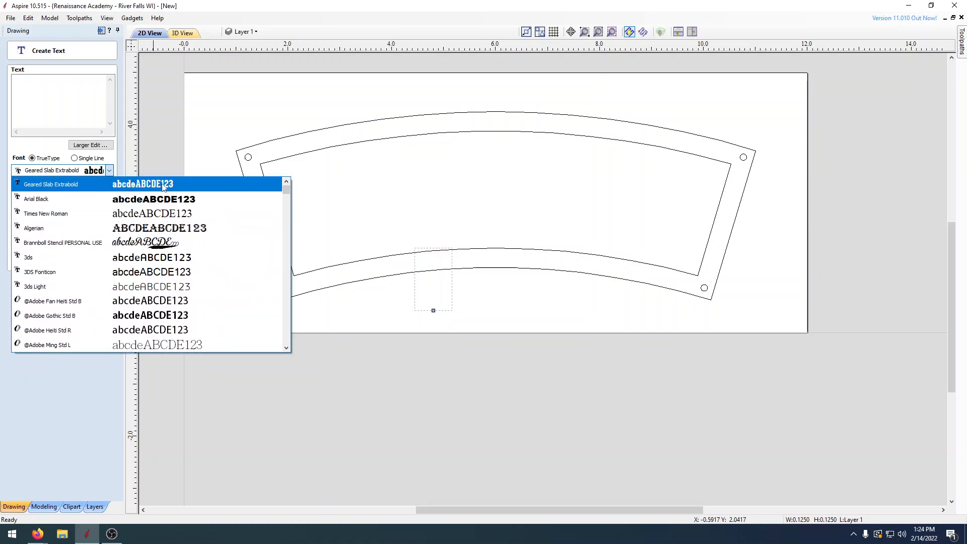
{"action": "left_click", "coordinate": [161, 185]}
Step: Enter WILDCATS as 1.2 inch high centre-aligned text and place it in the middle of the inner outline
{"action": "left_click", "coordinate": [40, 90]}
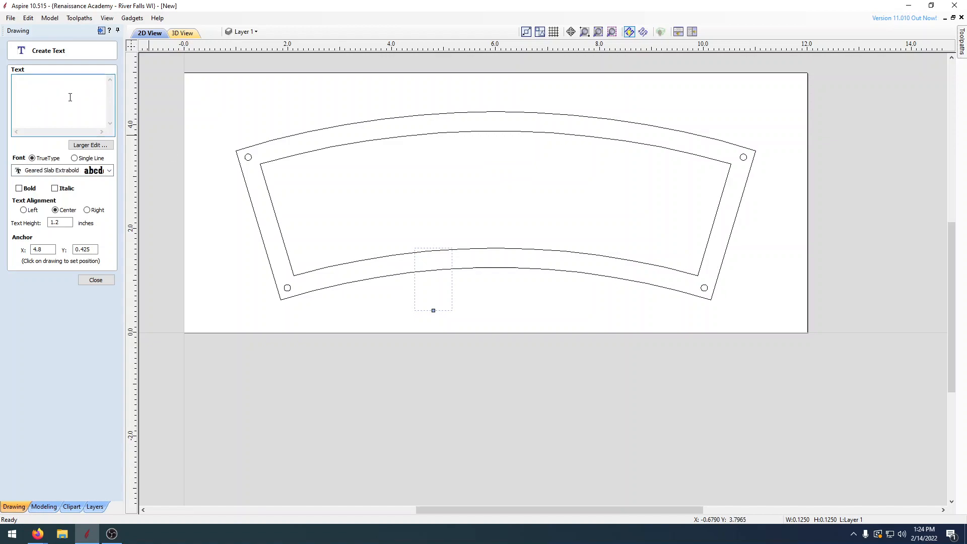
{"action": "type", "text": "WILDCATS"}
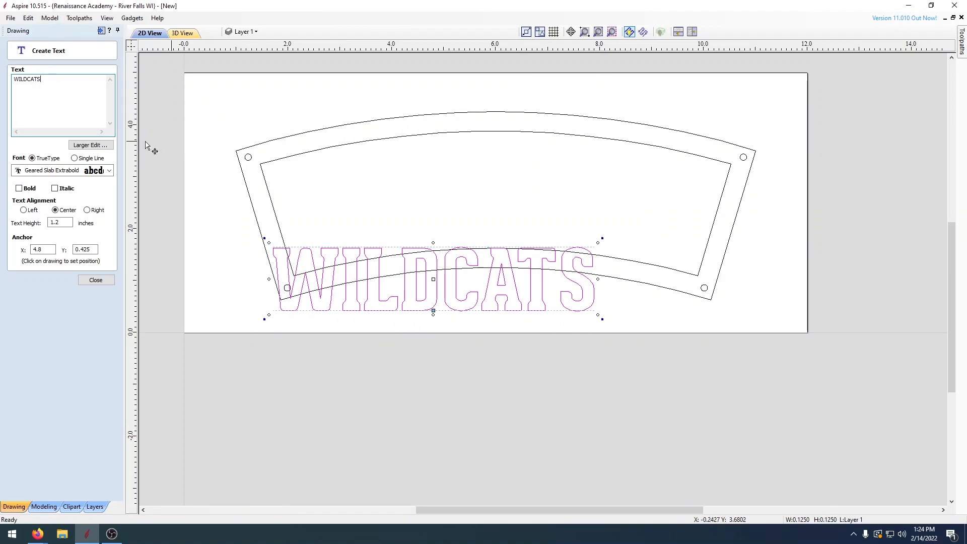
{"action": "left_click_drag", "start_coordinate": [434, 274], "coordinate": [496, 204]}
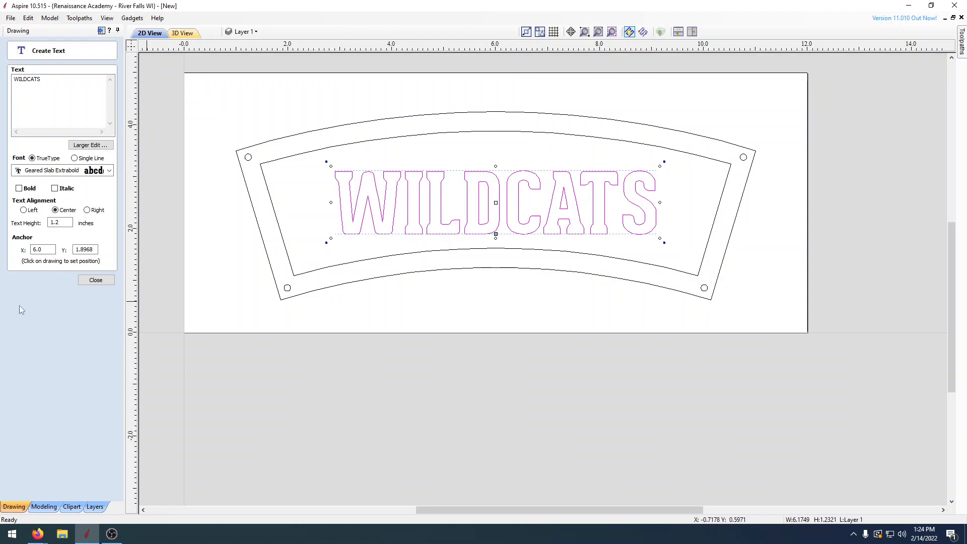
{"action": "left_click", "coordinate": [96, 280]}
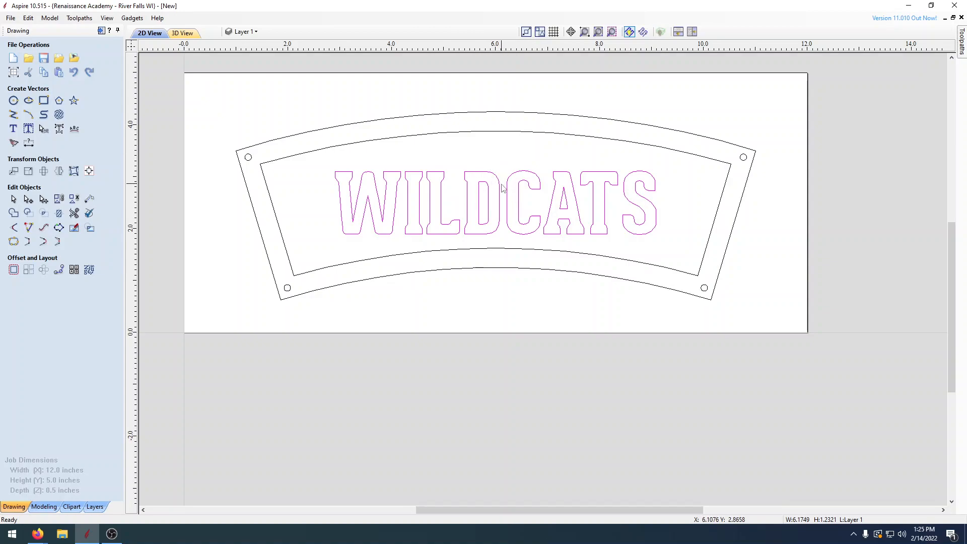
Step: Wrap the WILDCATS text onto the inner outline and move it to the middle of the outline's lower arc
{"action": "left_click", "coordinate": [539, 254], "text": "shift"}
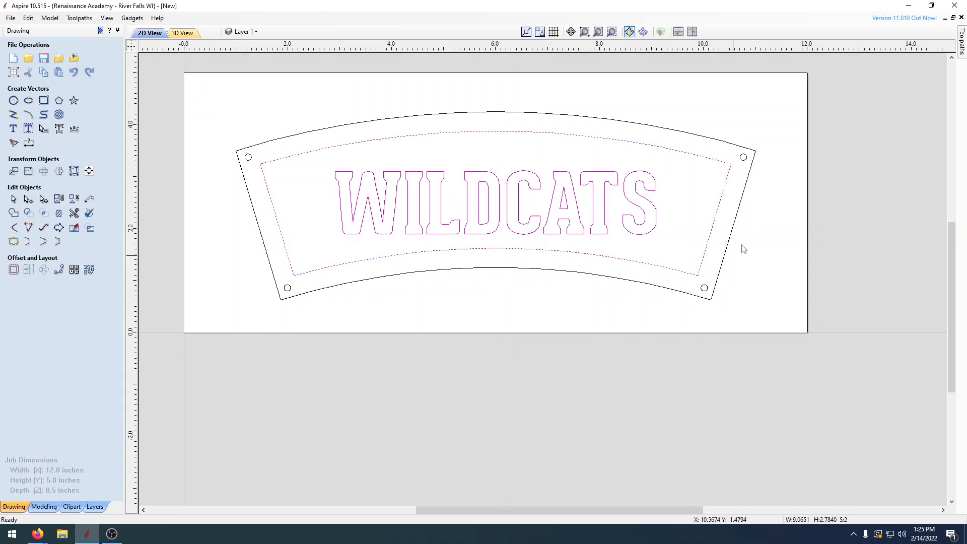
{"action": "left_click", "coordinate": [75, 130]}
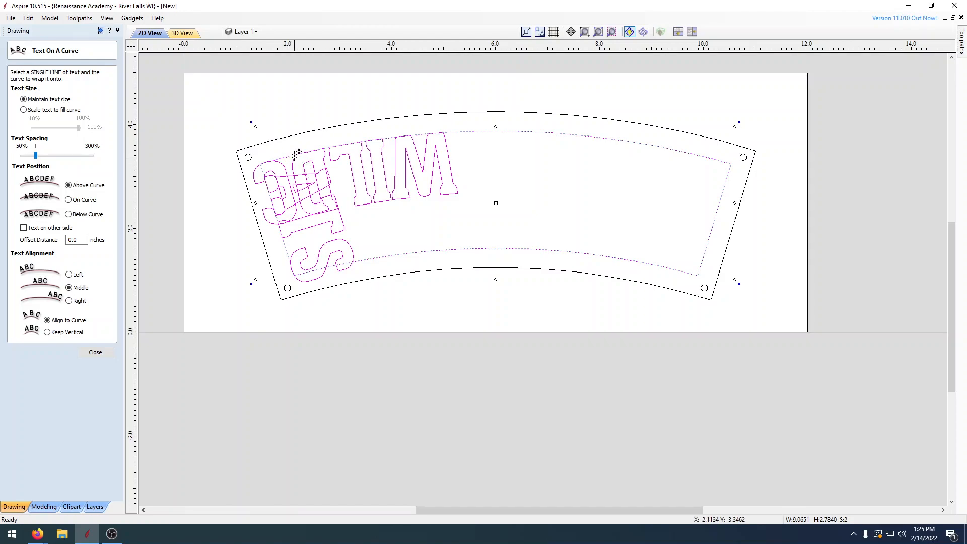
{"action": "left_click_drag", "start_coordinate": [294, 153], "coordinate": [495, 251]}
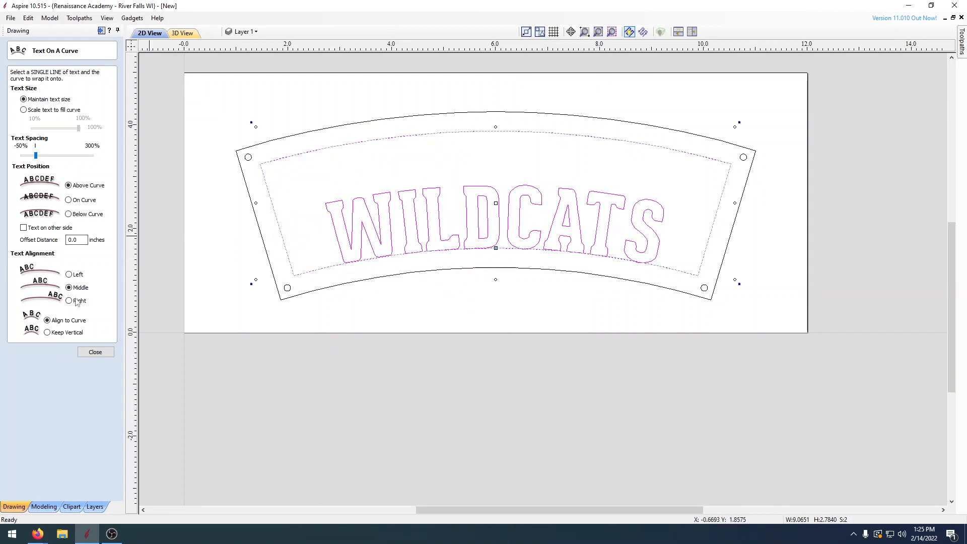
Step: Try left alignment for the curved lettering, then return to middle alignment and recentre it on the lower inner arc
{"action": "left_click", "coordinate": [69, 274]}
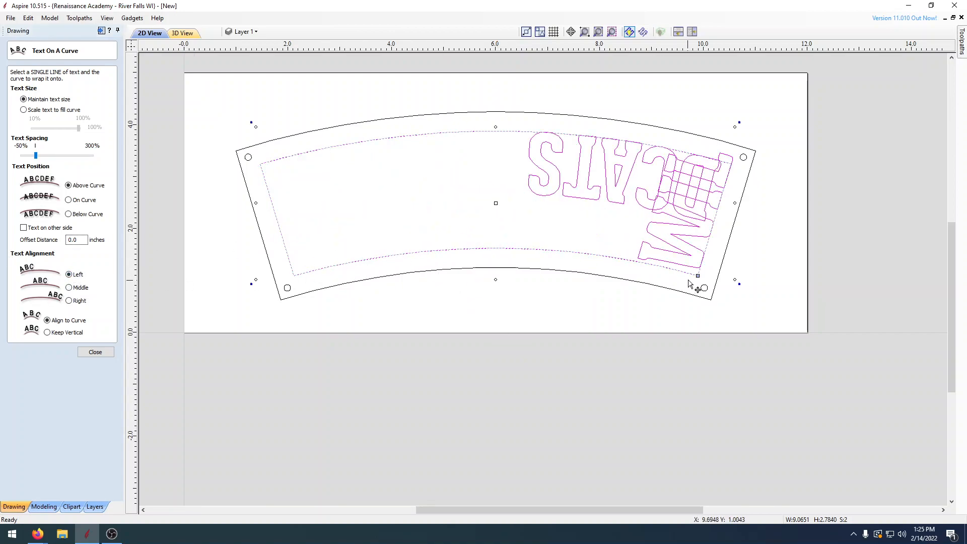
{"action": "left_click_drag", "start_coordinate": [698, 276], "coordinate": [325, 260]}
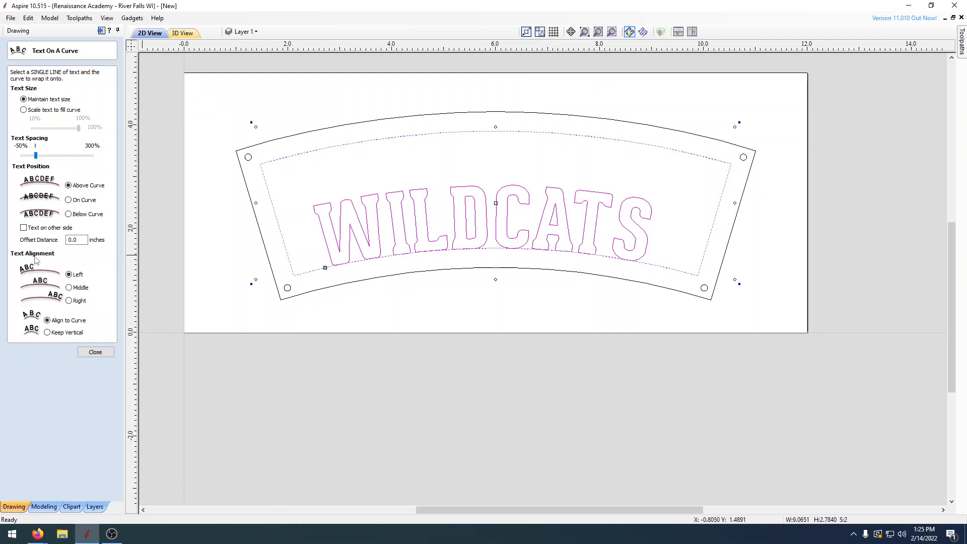
{"action": "left_click", "coordinate": [69, 288]}
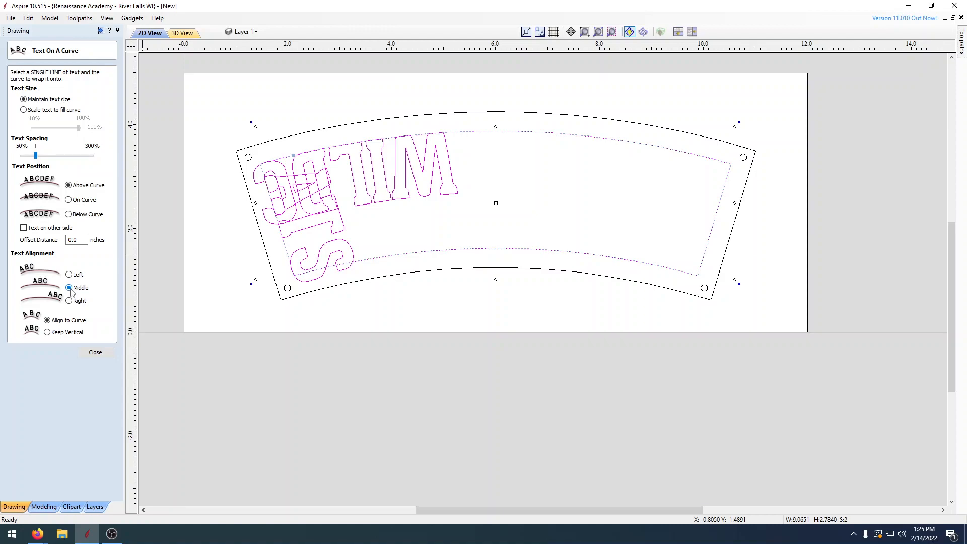
{"action": "left_click_drag", "start_coordinate": [294, 154], "coordinate": [496, 248]}
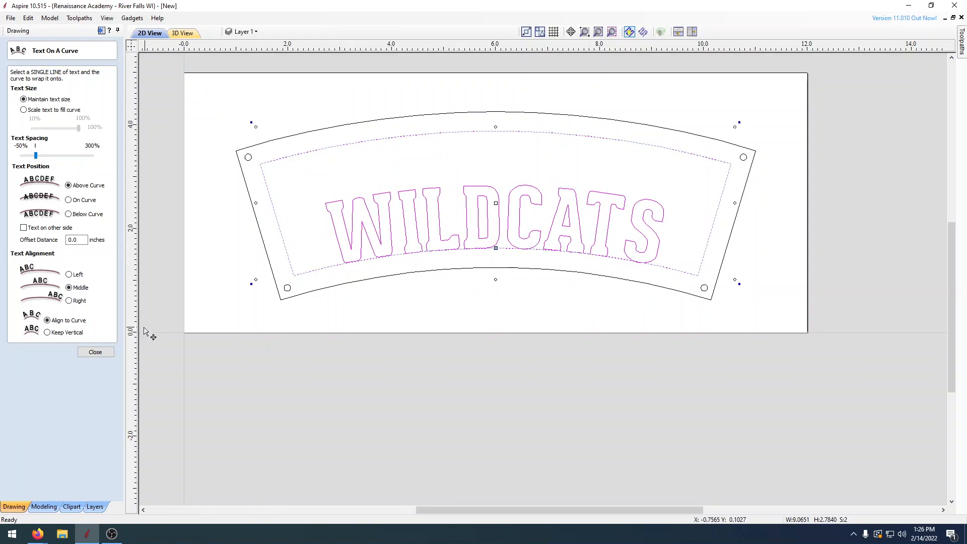
Step: Raise the lettering above the lower inner arc with a .5 inch offset distance, then refine the offset to .52 inches
{"action": "double_click", "coordinate": [75, 241]}
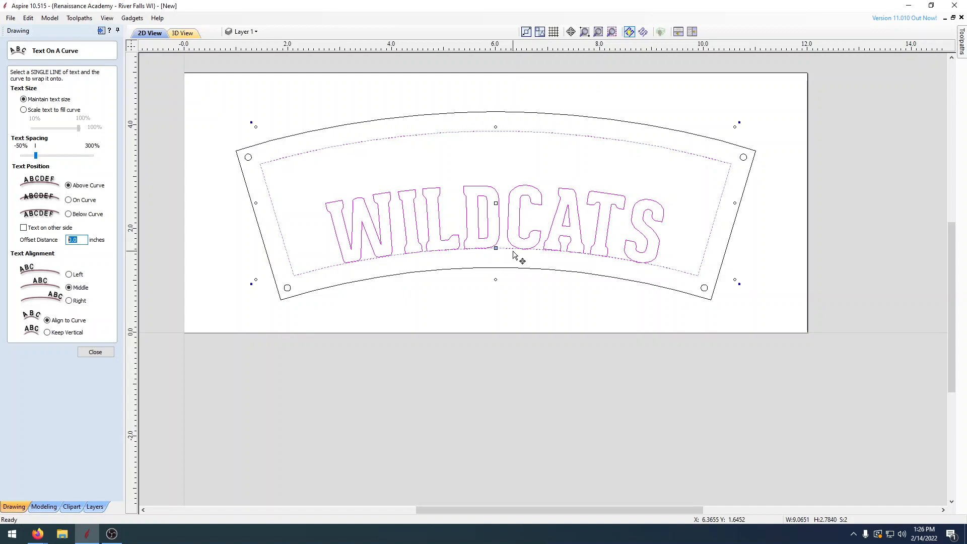
{"action": "type", "text": "."}
{"action": "key", "text": "Return"}
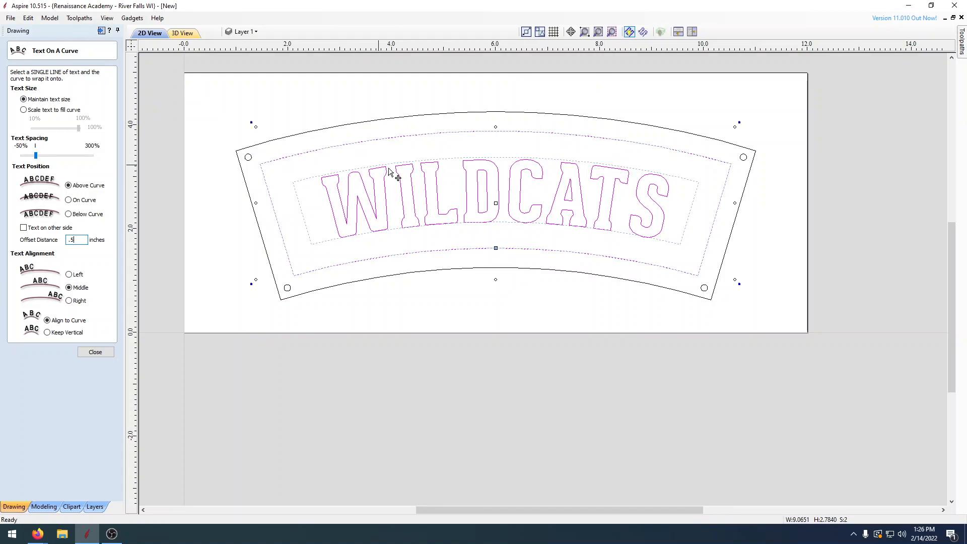
{"action": "scroll", "coordinate": [467, 157], "scroll_direction": "up", "scroll_amount": 4}
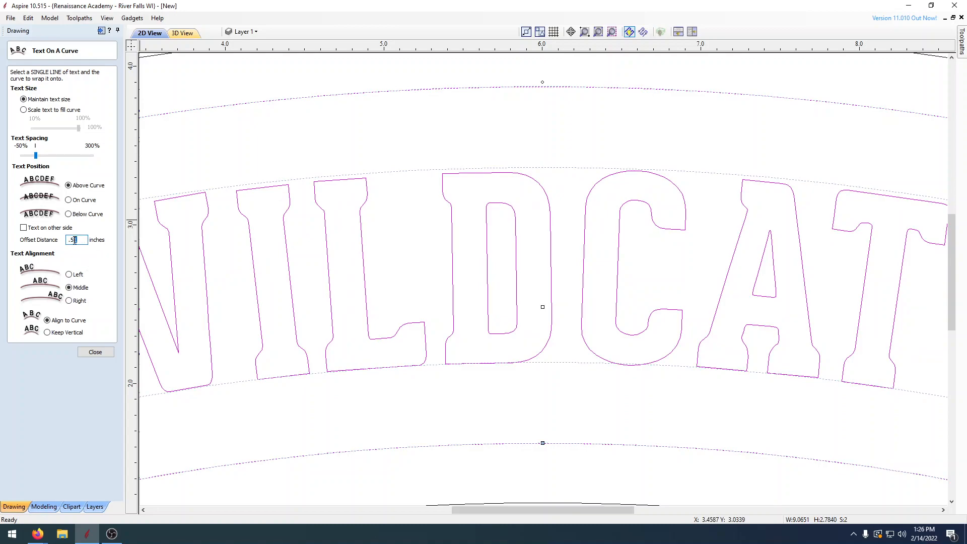
{"action": "type", "text": "5"}
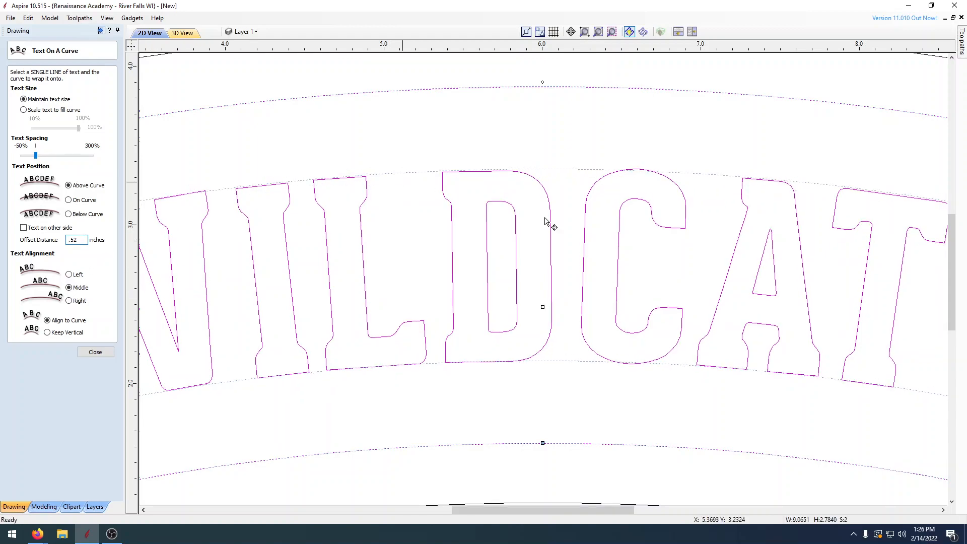
Step: Widen the letter spacing so WILDCATS nearly fills the width of its guide outline, then finish the curved text and deselect everything
{"action": "scroll", "coordinate": [646, 208], "scroll_direction": "down", "scroll_amount": 3}
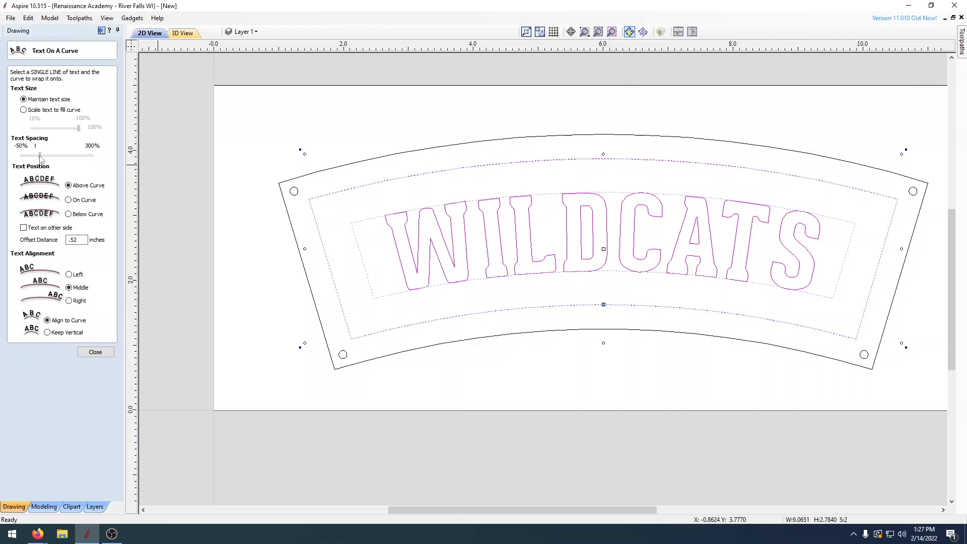
{"action": "left_click_drag", "start_coordinate": [41, 157], "coordinate": [46, 156]}
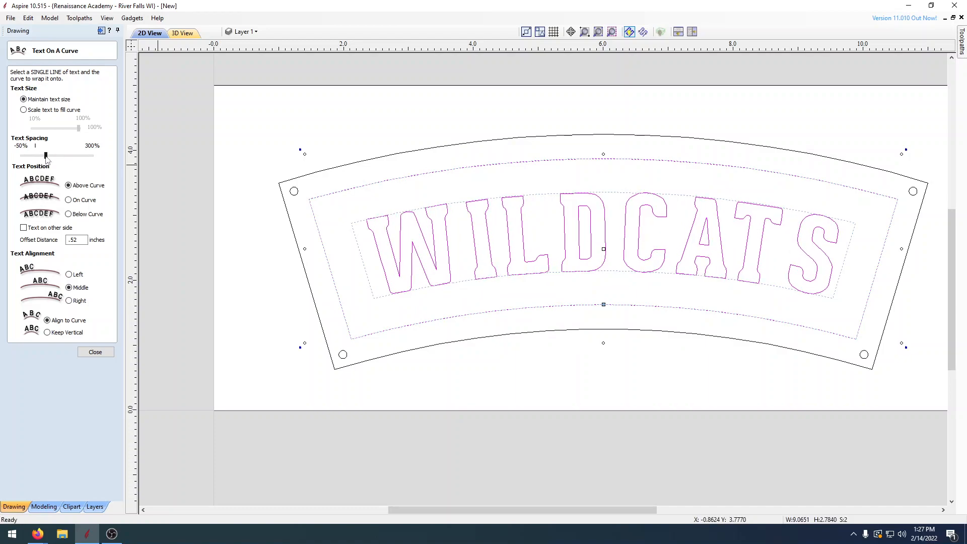
{"action": "left_click", "coordinate": [95, 352]}
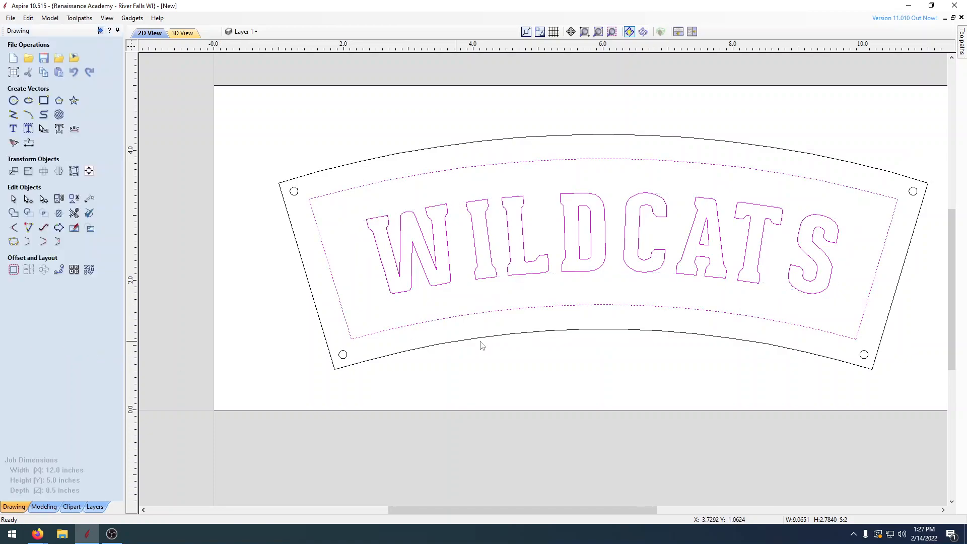
{"action": "scroll", "coordinate": [666, 375], "scroll_direction": "down", "scroll_amount": 2}
{"action": "scroll", "coordinate": [557, 302], "scroll_direction": "up", "scroll_amount": 3}
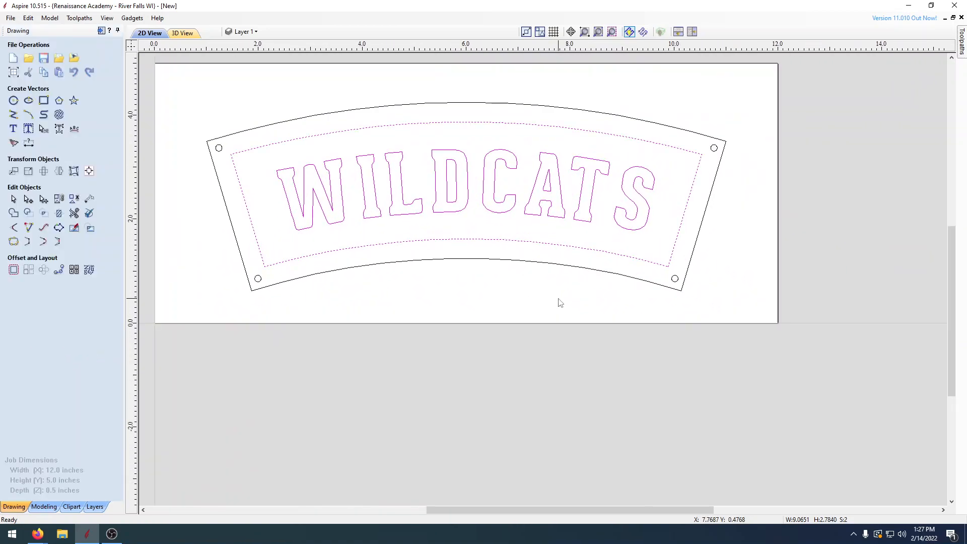
{"action": "left_click", "coordinate": [600, 354]}
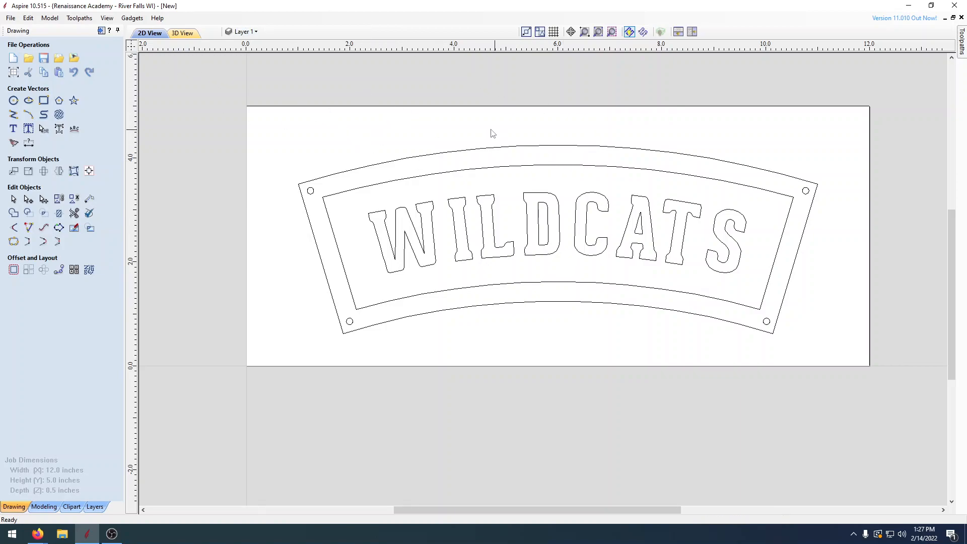
Step: Save the design on the Desktop as an Aspire file named Wildcats
{"action": "left_click", "coordinate": [10, 18]}
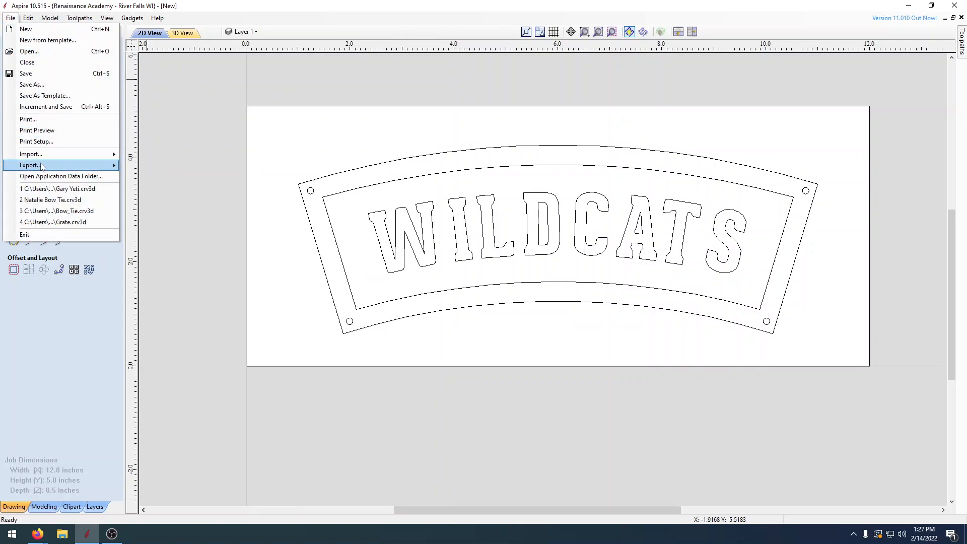
{"action": "left_click", "coordinate": [46, 85]}
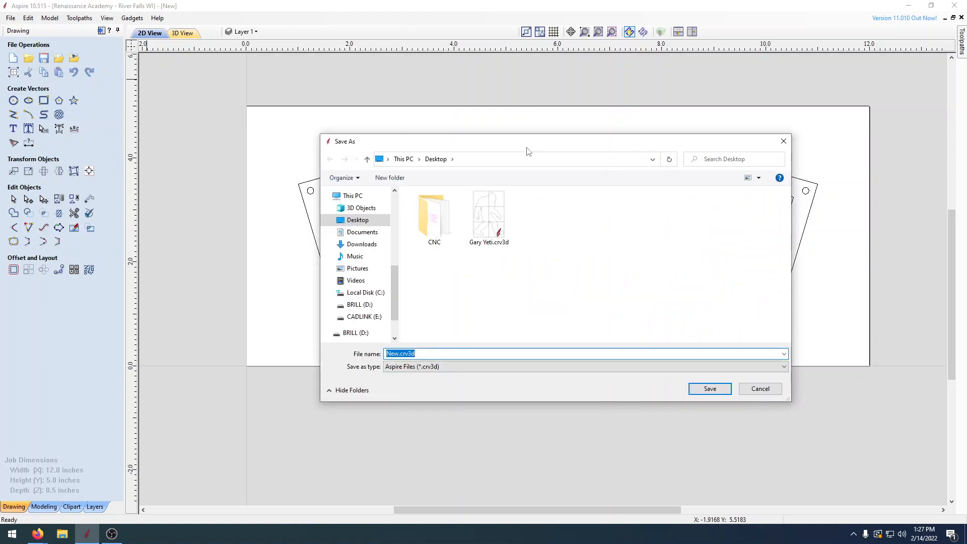
{"action": "type", "text": "Wildcat"}
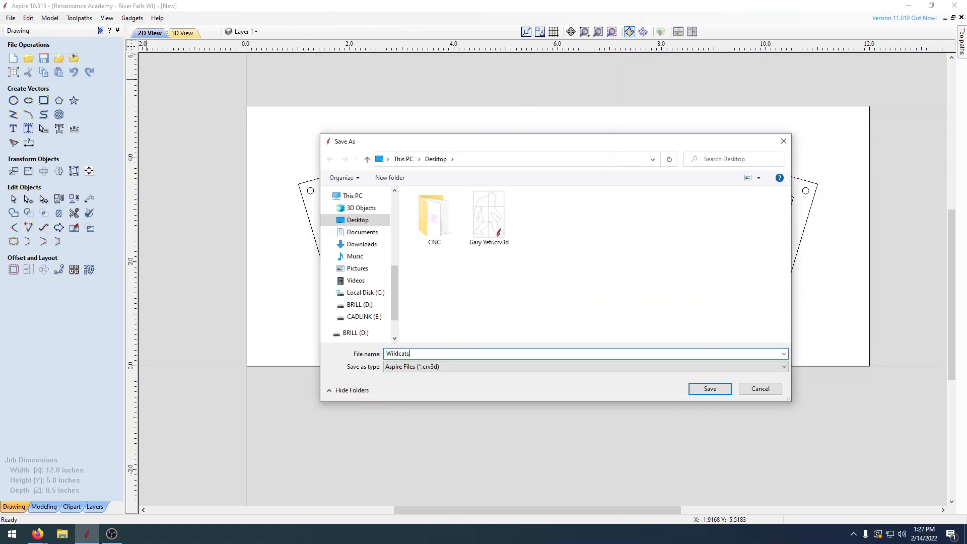
{"action": "type", "text": "s"}
{"action": "key", "text": "Return"}
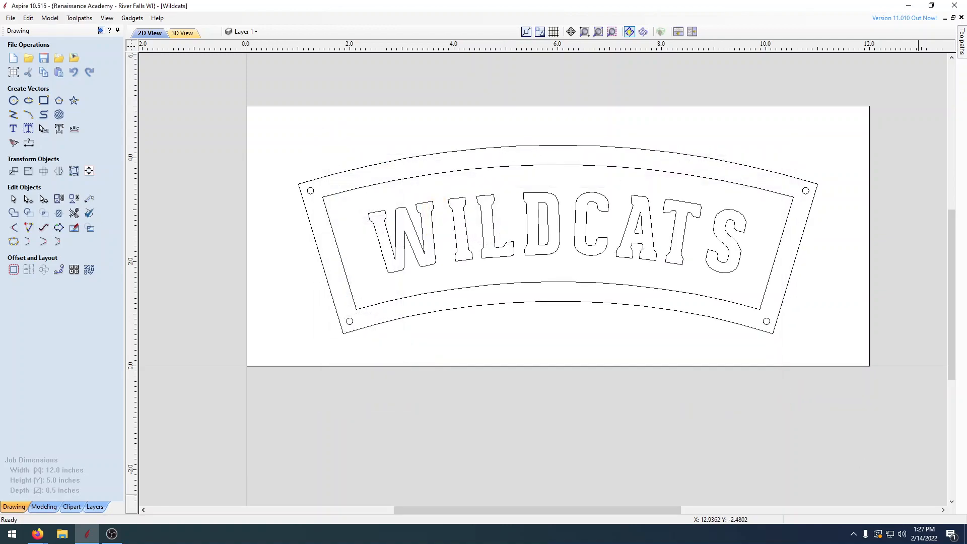